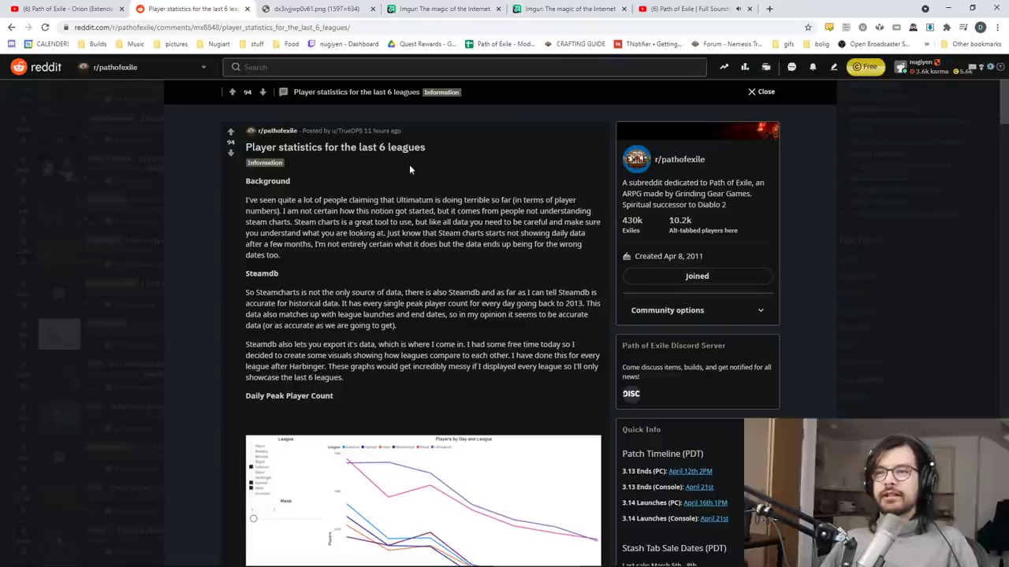
View the first-week Daily Peak Player Count chart full-size, then return to the post's tab
{"action": "left_click_drag", "start_coordinate": [425, 147], "coordinate": [257, 147]}
{"action": "left_click", "coordinate": [257, 166]}
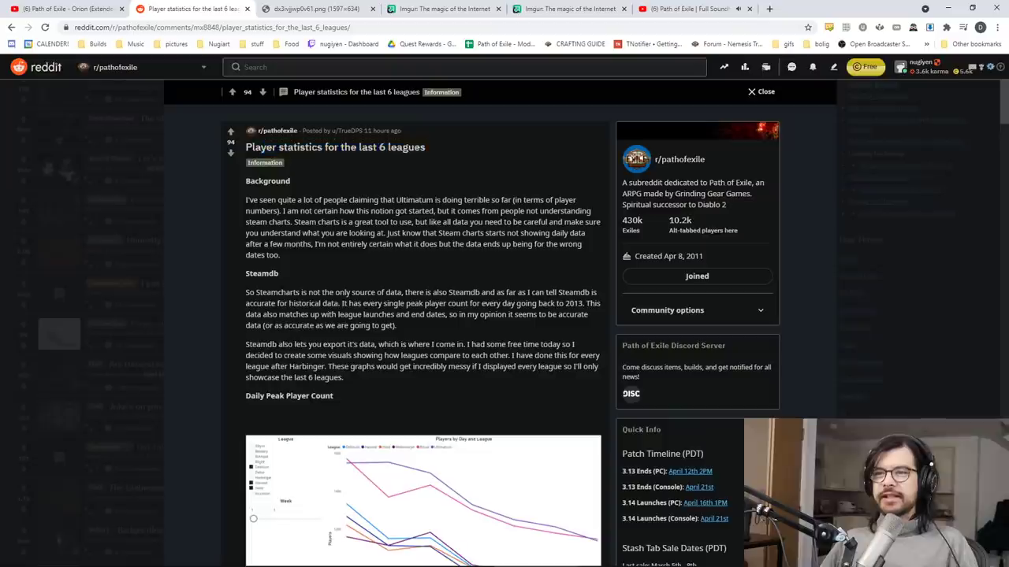
{"action": "scroll", "coordinate": [422, 315], "scroll_direction": "down", "scroll_amount": 2}
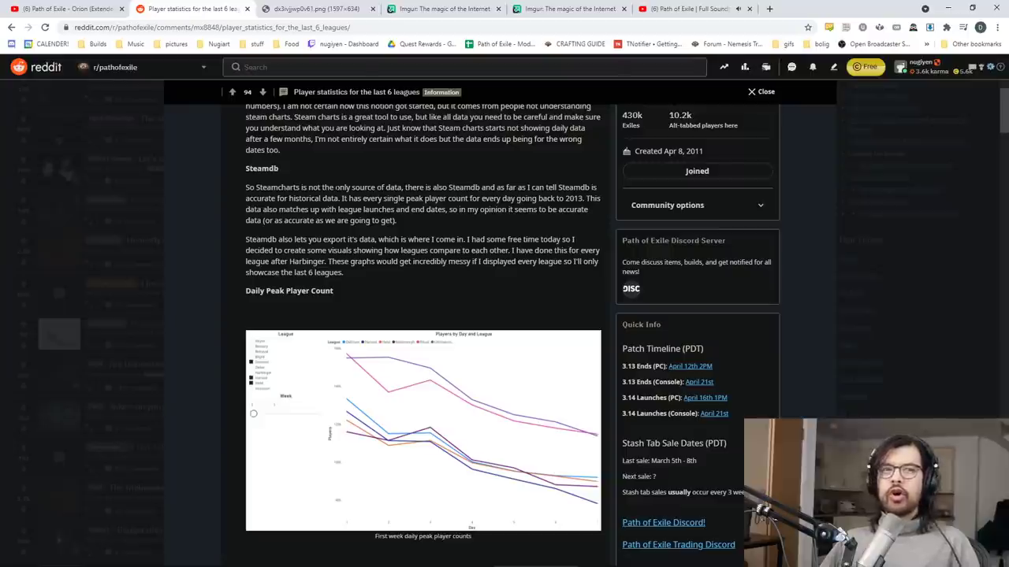
{"action": "scroll", "coordinate": [332, 182], "scroll_direction": "down", "scroll_amount": 2}
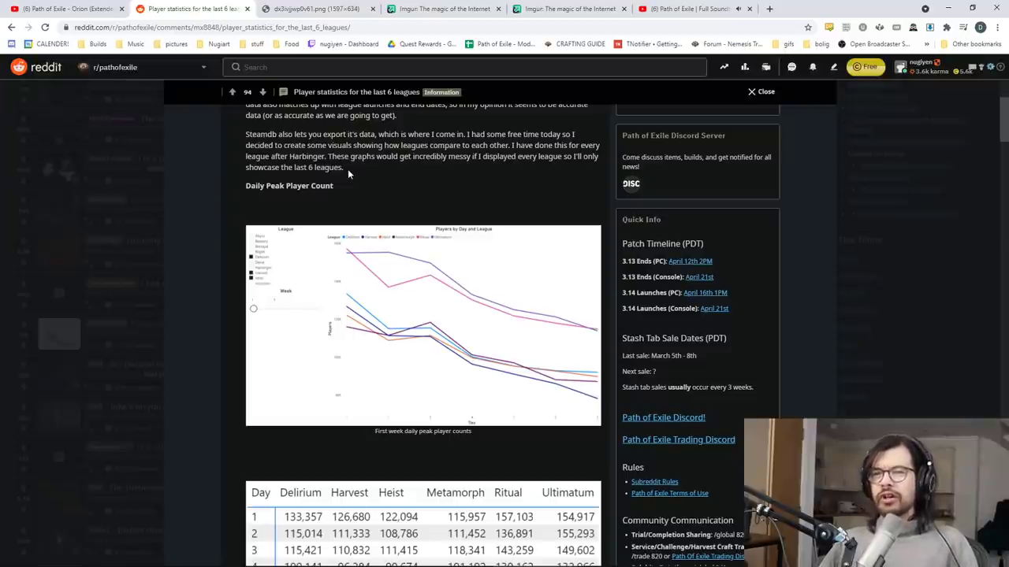
{"action": "left_click", "coordinate": [393, 254]}
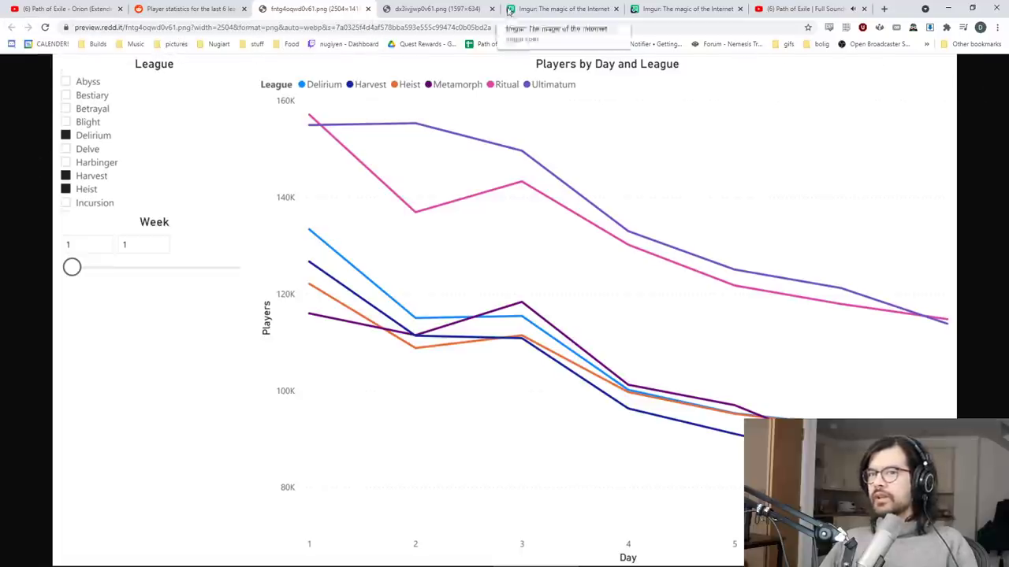
{"action": "left_click", "coordinate": [189, 9]}
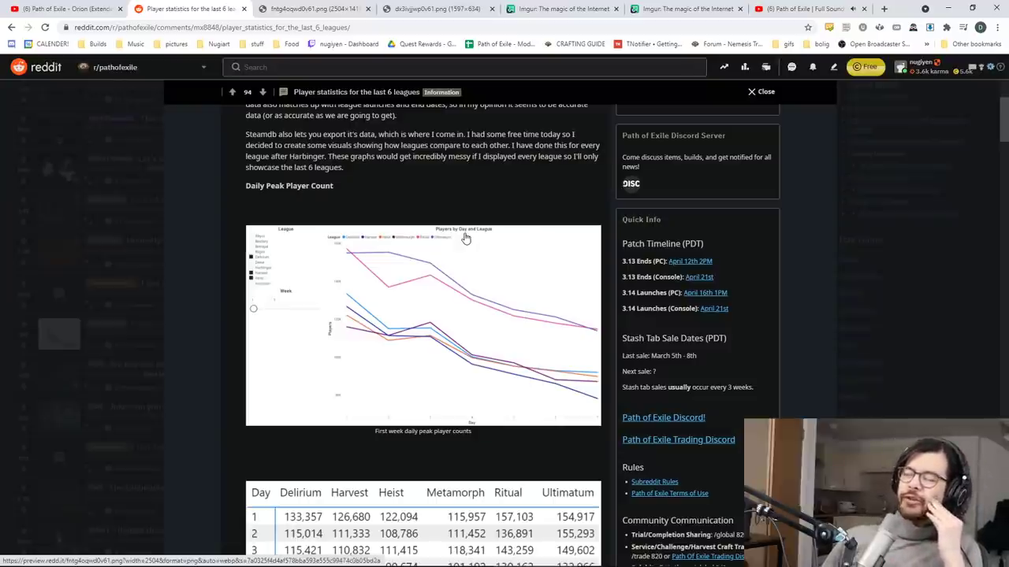
{"action": "scroll", "coordinate": [465, 238], "scroll_direction": "up", "scroll_amount": 5}
{"action": "scroll", "coordinate": [473, 260], "scroll_direction": "down", "scroll_amount": 2}
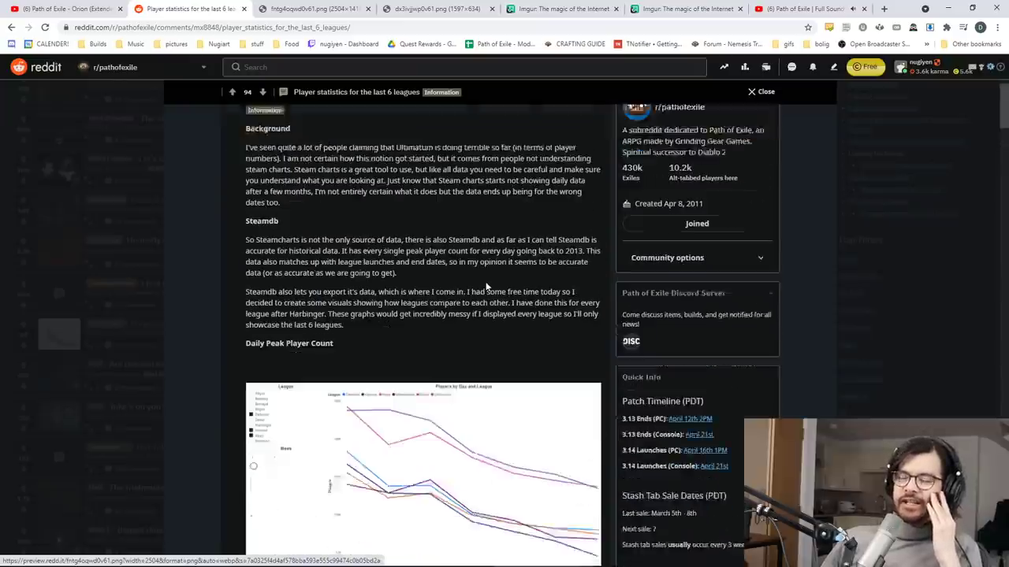
{"action": "scroll", "coordinate": [479, 268], "scroll_direction": "down", "scroll_amount": 1}
{"action": "scroll", "coordinate": [469, 253], "scroll_direction": "up", "scroll_amount": 3}
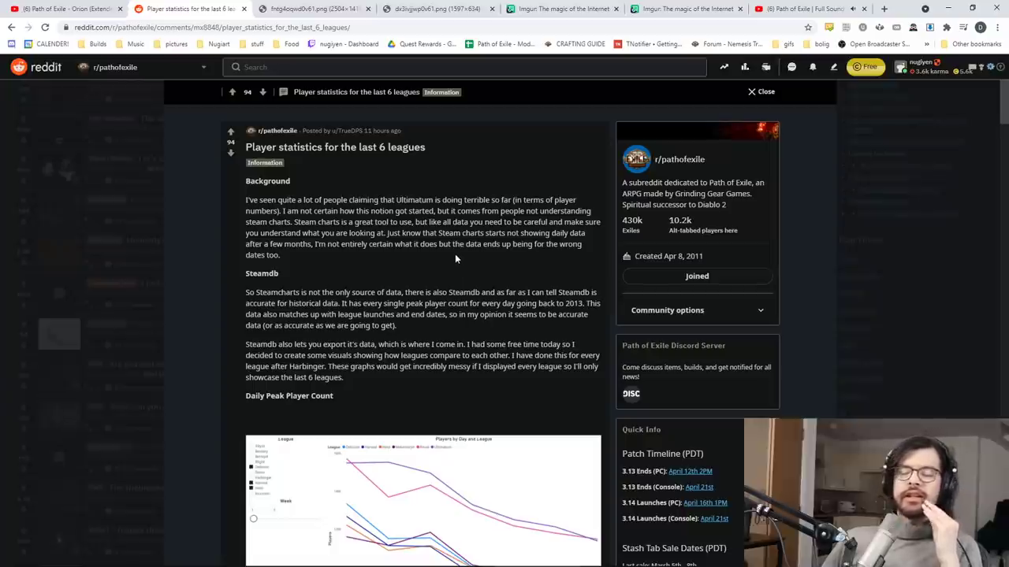
{"action": "scroll", "coordinate": [455, 257], "scroll_direction": "down", "scroll_amount": 4}
{"action": "scroll", "coordinate": [455, 257], "scroll_direction": "down", "scroll_amount": 3}
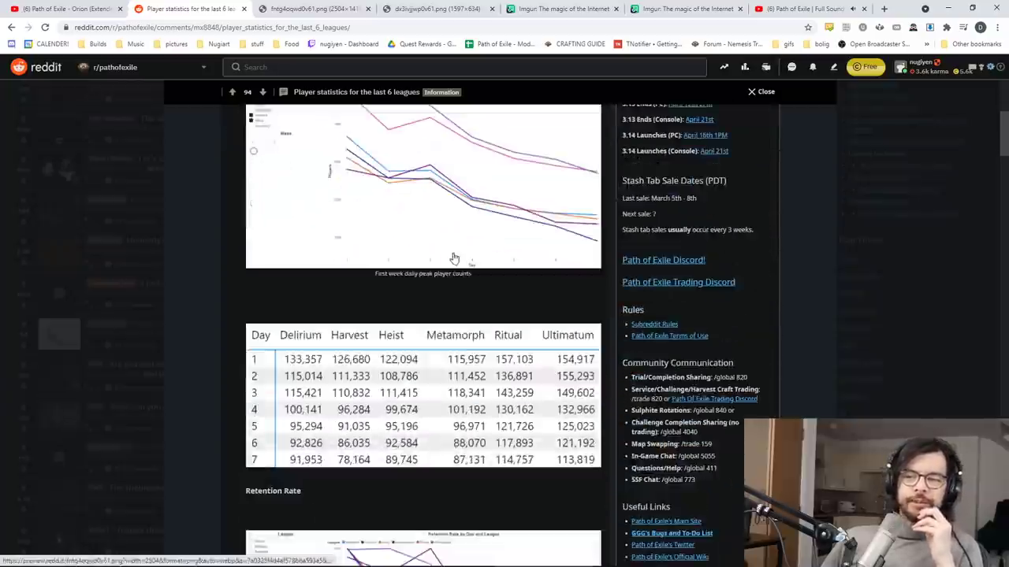
{"action": "scroll", "coordinate": [472, 268], "scroll_direction": "up", "scroll_amount": 2}
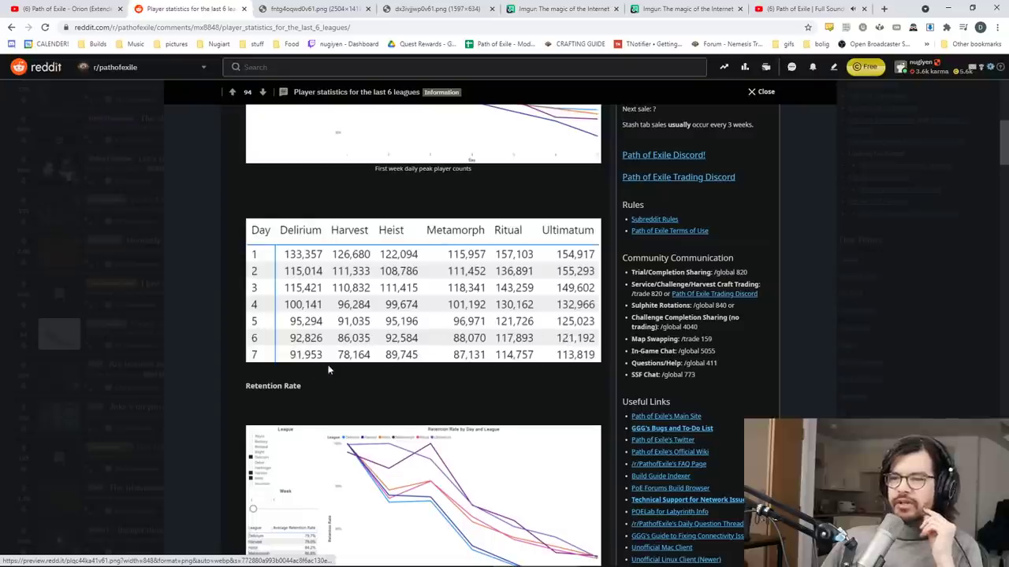
{"action": "scroll", "coordinate": [556, 284], "scroll_direction": "down", "scroll_amount": 3}
{"action": "scroll", "coordinate": [555, 284], "scroll_direction": "down", "scroll_amount": 2}
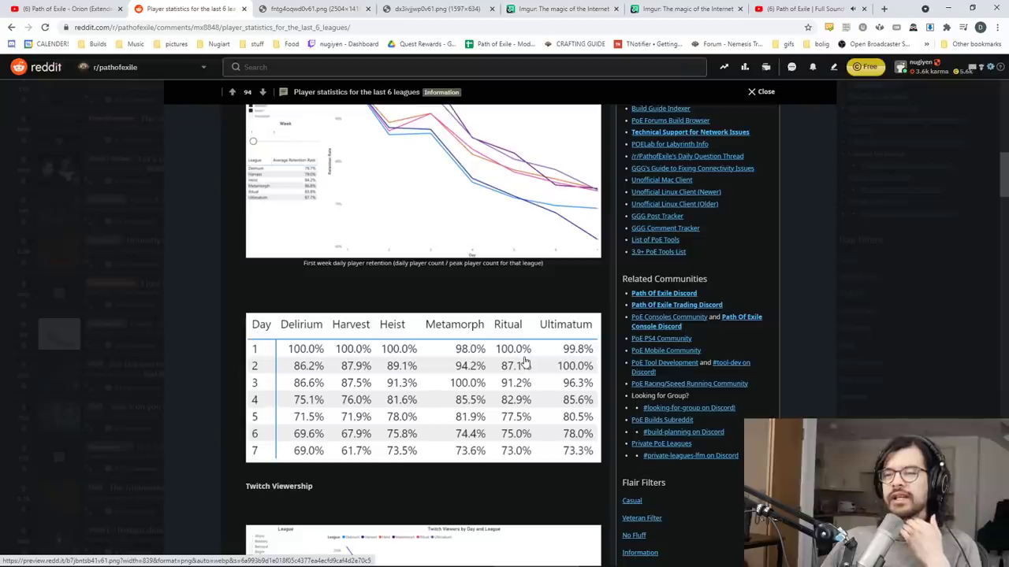
{"action": "scroll", "coordinate": [524, 361], "scroll_direction": "down", "scroll_amount": 2}
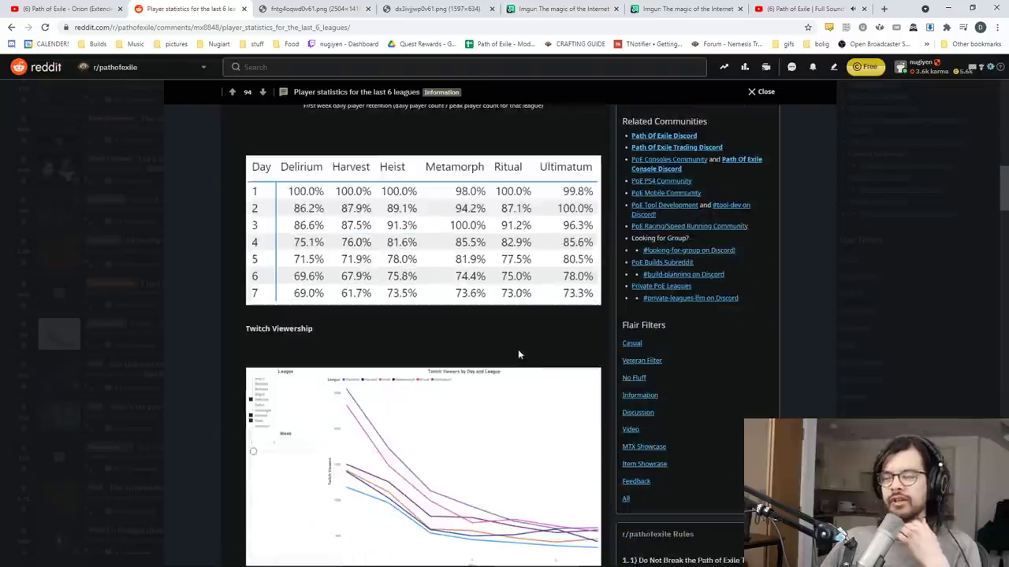
{"action": "scroll", "coordinate": [518, 349], "scroll_direction": "down", "scroll_amount": 3}
{"action": "scroll", "coordinate": [518, 349], "scroll_direction": "down", "scroll_amount": 2}
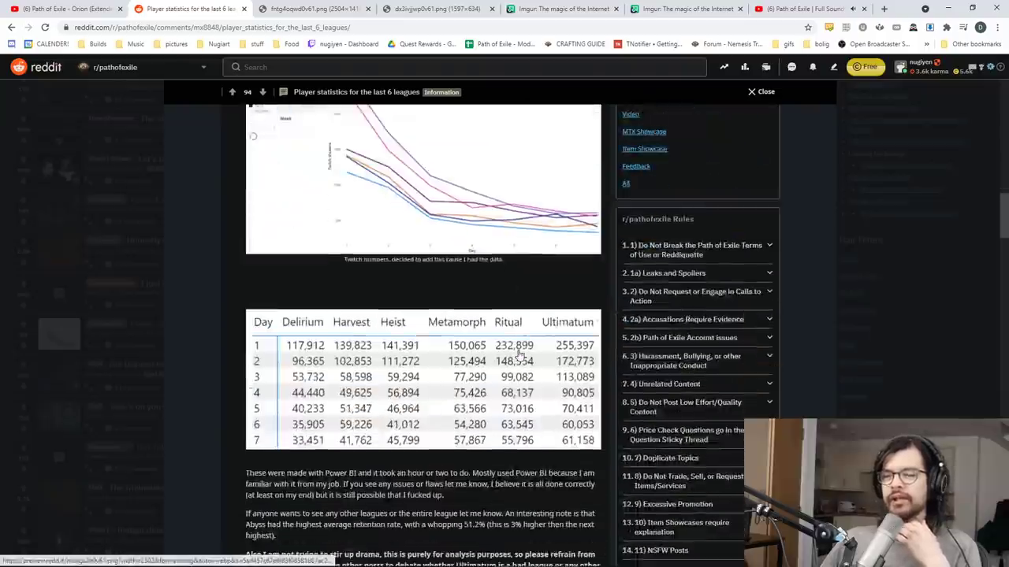
{"action": "scroll", "coordinate": [516, 350], "scroll_direction": "down", "scroll_amount": 2}
{"action": "scroll", "coordinate": [515, 350], "scroll_direction": "down", "scroll_amount": 1}
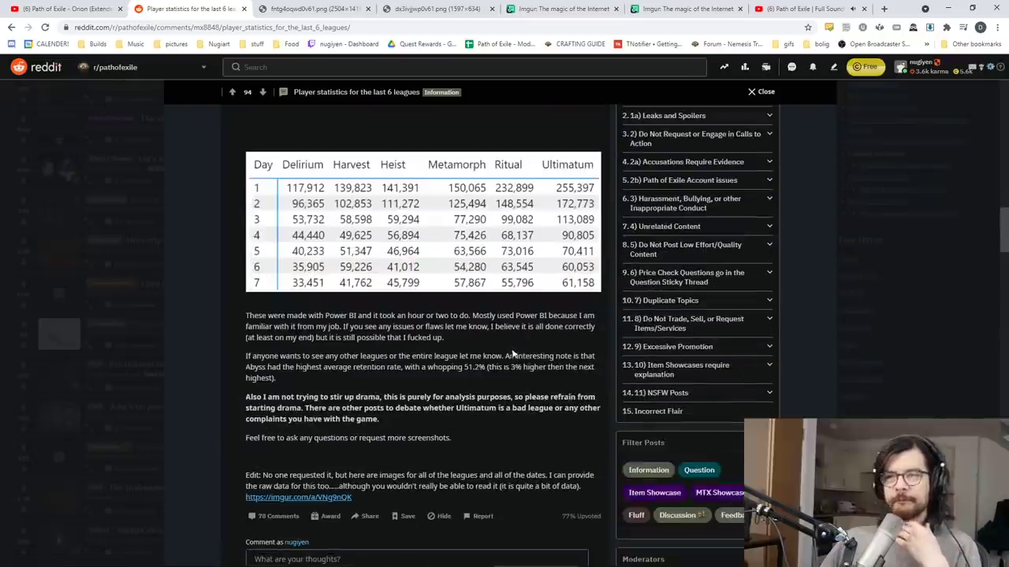
{"action": "scroll", "coordinate": [510, 354], "scroll_direction": "up", "scroll_amount": 4}
{"action": "scroll", "coordinate": [509, 352], "scroll_direction": "up", "scroll_amount": 3}
{"action": "scroll", "coordinate": [509, 351], "scroll_direction": "up", "scroll_amount": 3}
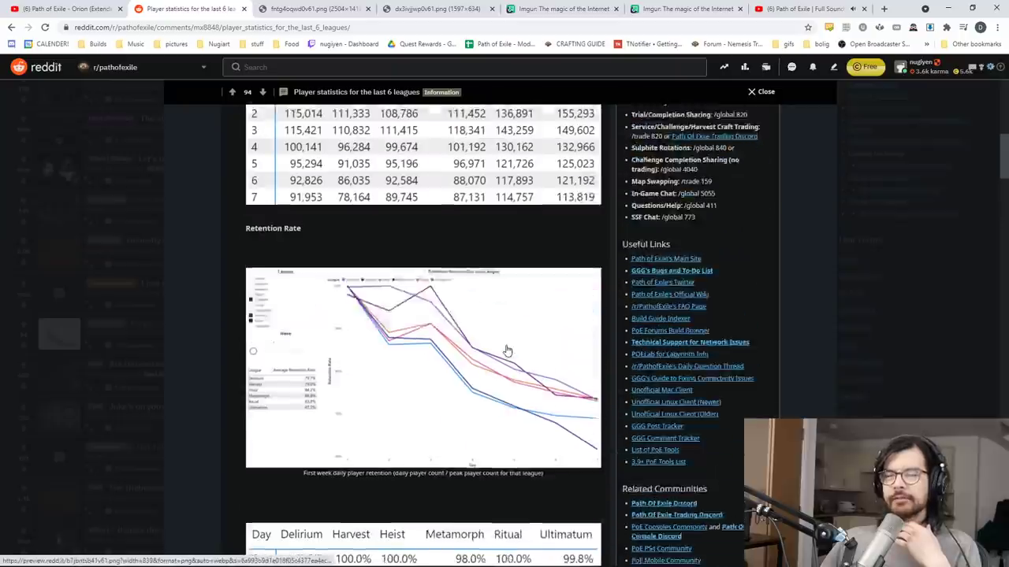
{"action": "scroll", "coordinate": [507, 350], "scroll_direction": "up", "scroll_amount": 2}
{"action": "scroll", "coordinate": [508, 350], "scroll_direction": "up", "scroll_amount": 3}
{"action": "scroll", "coordinate": [507, 350], "scroll_direction": "up", "scroll_amount": 3}
{"action": "scroll", "coordinate": [506, 347], "scroll_direction": "up", "scroll_amount": 3}
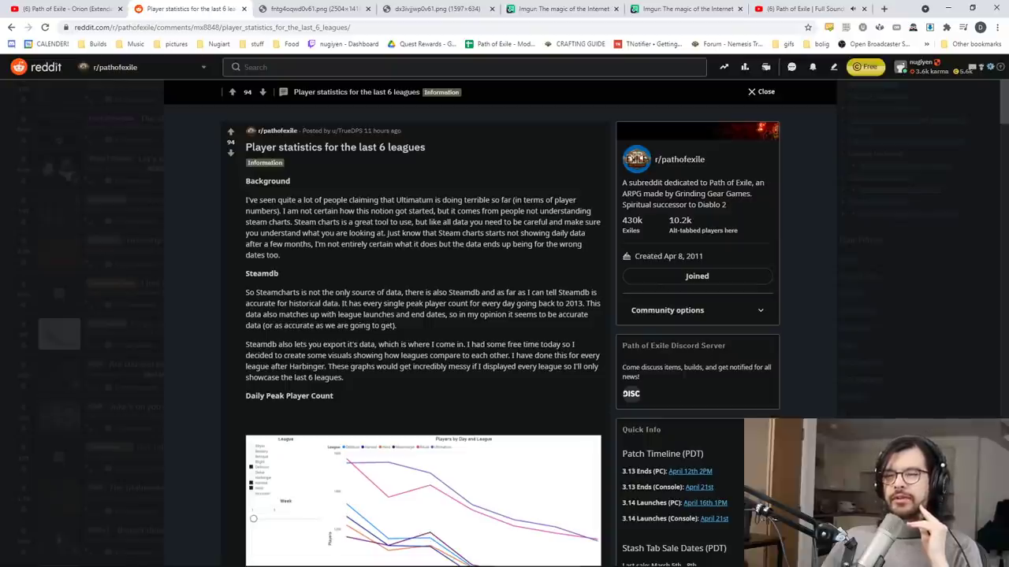
{"action": "scroll", "coordinate": [423, 315], "scroll_direction": "down", "scroll_amount": 2}
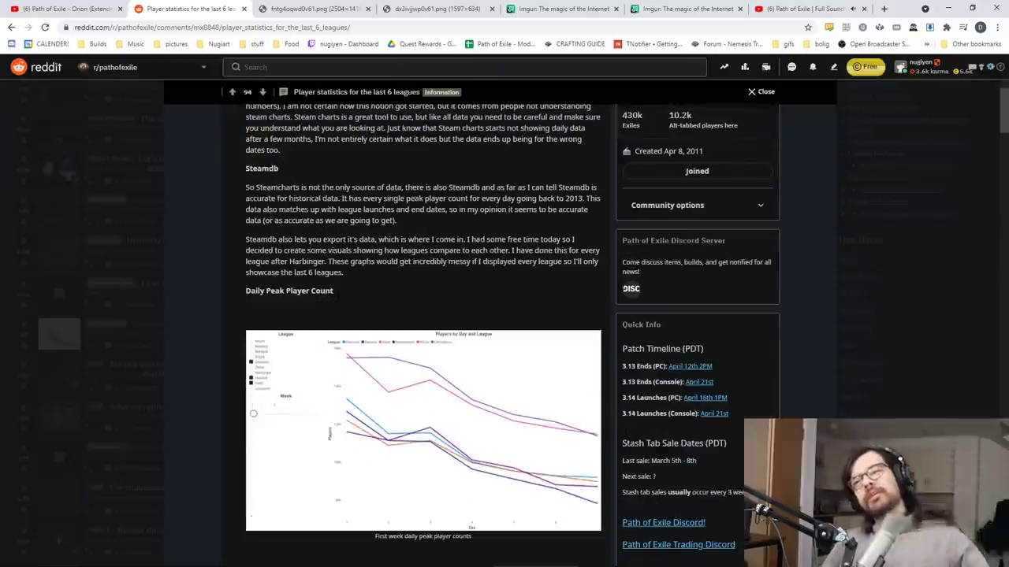
{"action": "scroll", "coordinate": [438, 218], "scroll_direction": "up", "scroll_amount": 3}
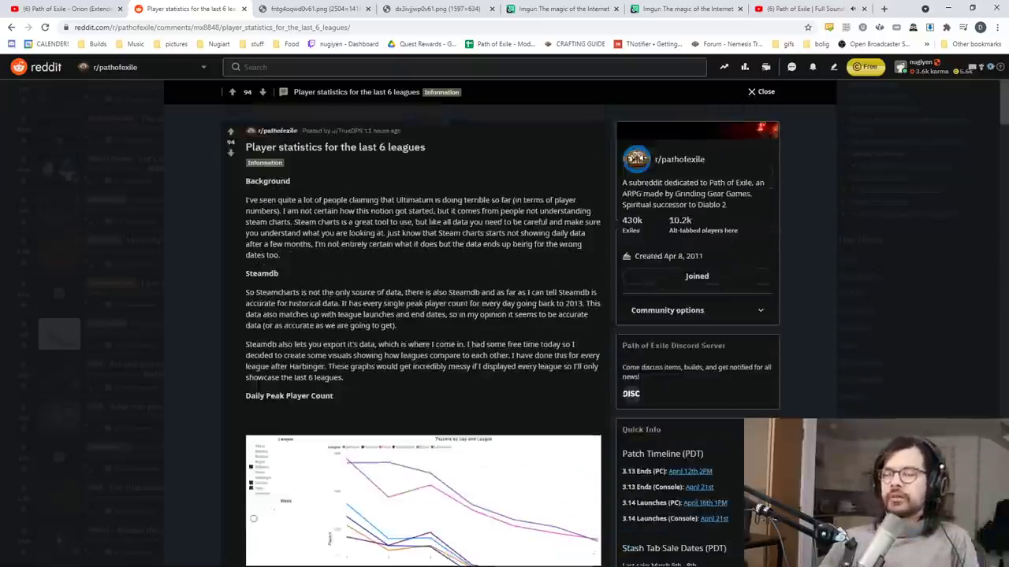
{"action": "scroll", "coordinate": [423, 197], "scroll_direction": "down", "scroll_amount": 5}
{"action": "scroll", "coordinate": [423, 197], "scroll_direction": "down", "scroll_amount": 1}
{"action": "scroll", "coordinate": [423, 197], "scroll_direction": "up", "scroll_amount": 2}
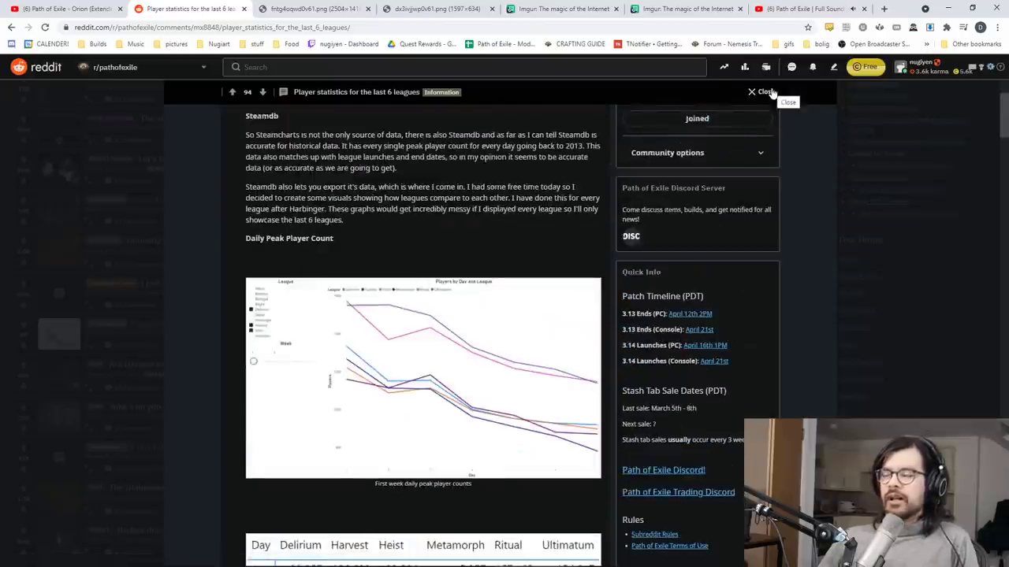
{"action": "scroll", "coordinate": [455, 197], "scroll_direction": "down", "scroll_amount": 5}
{"action": "scroll", "coordinate": [455, 198], "scroll_direction": "down", "scroll_amount": 5}
{"action": "scroll", "coordinate": [454, 197], "scroll_direction": "down", "scroll_amount": 5}
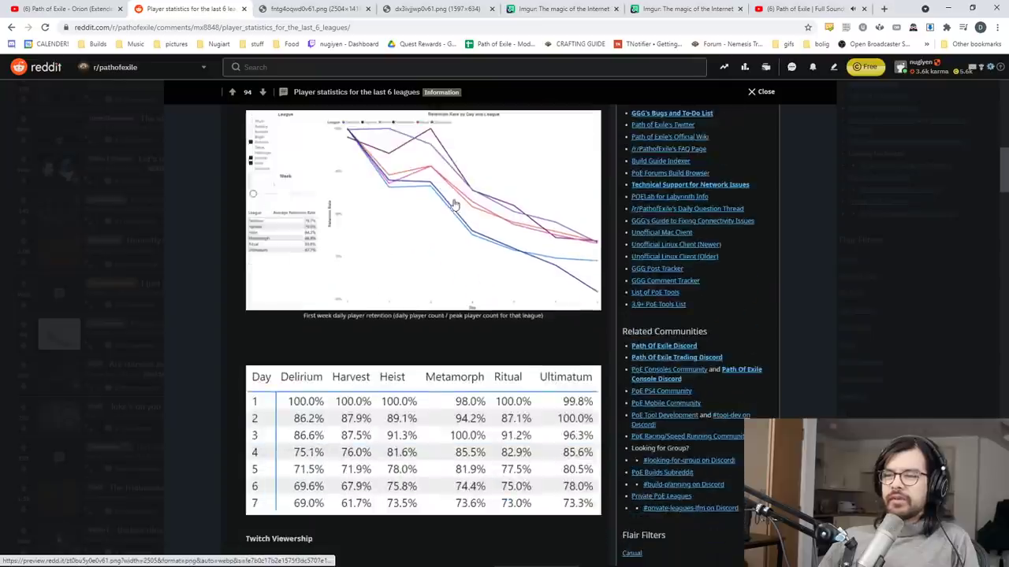
{"action": "scroll", "coordinate": [455, 197], "scroll_direction": "down", "scroll_amount": 3}
{"action": "scroll", "coordinate": [455, 197], "scroll_direction": "up", "scroll_amount": 5}
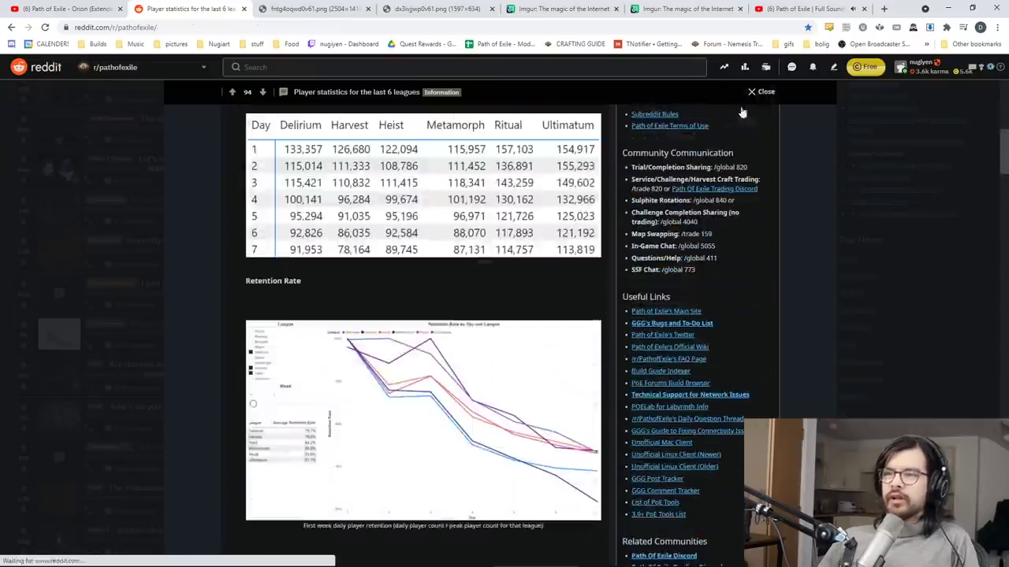
{"action": "left_click", "coordinate": [761, 91]}
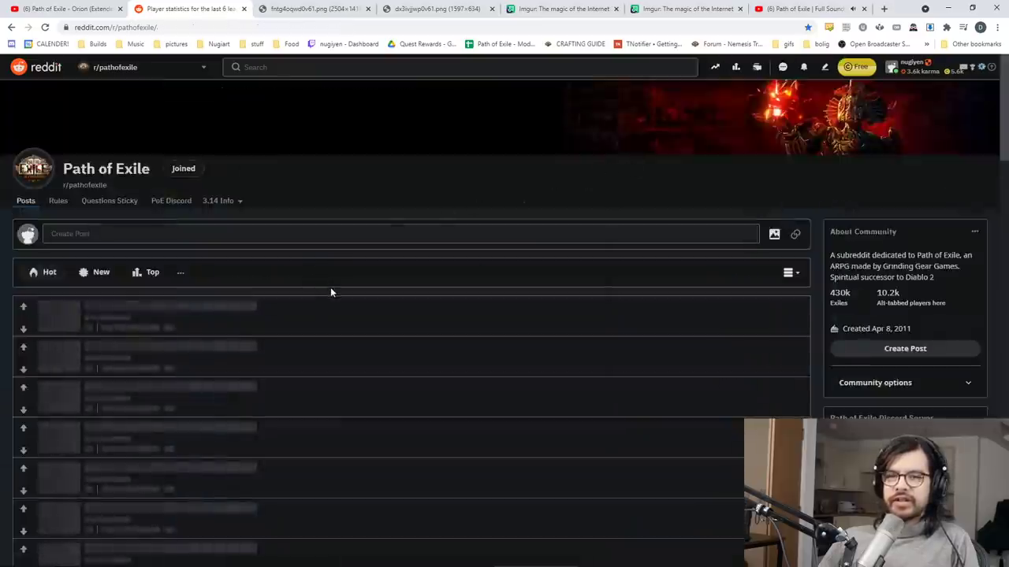
{"action": "scroll", "coordinate": [323, 287], "scroll_direction": "down", "scroll_amount": 2}
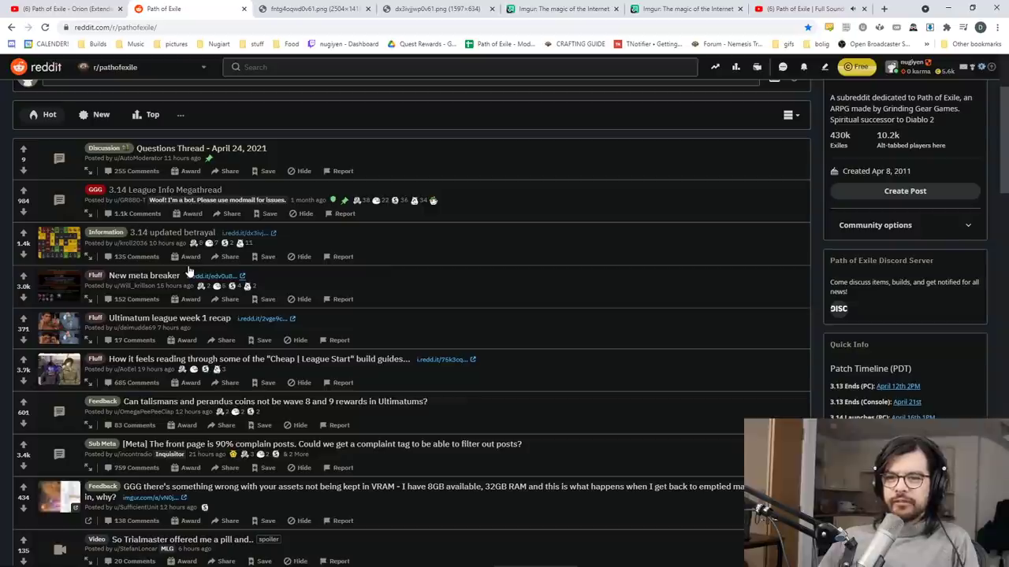
{"action": "scroll", "coordinate": [189, 272], "scroll_direction": "down", "scroll_amount": 1}
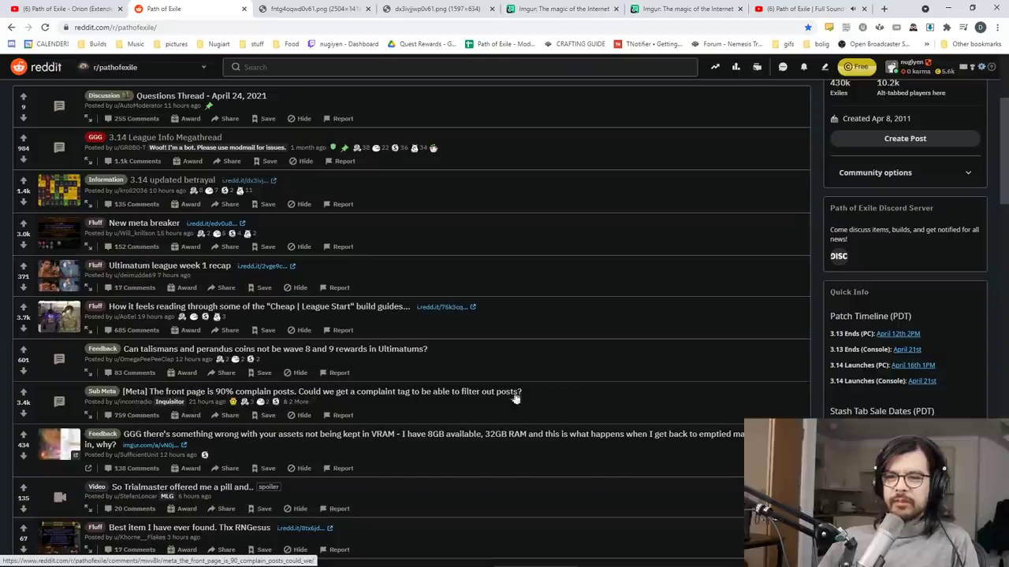
{"action": "scroll", "coordinate": [512, 398], "scroll_direction": "down", "scroll_amount": 2}
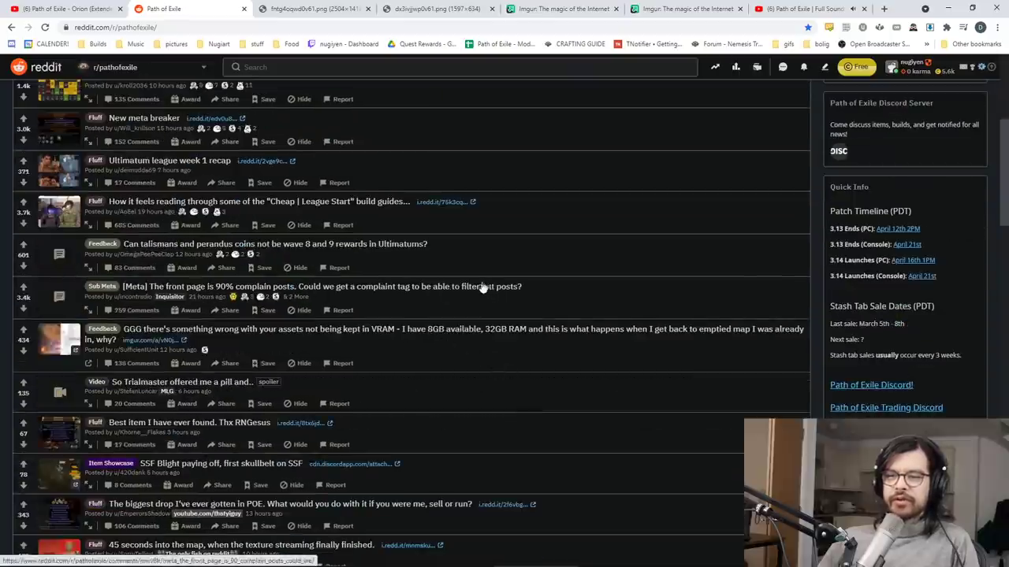
{"action": "scroll", "coordinate": [257, 274], "scroll_direction": "down", "scroll_amount": 2}
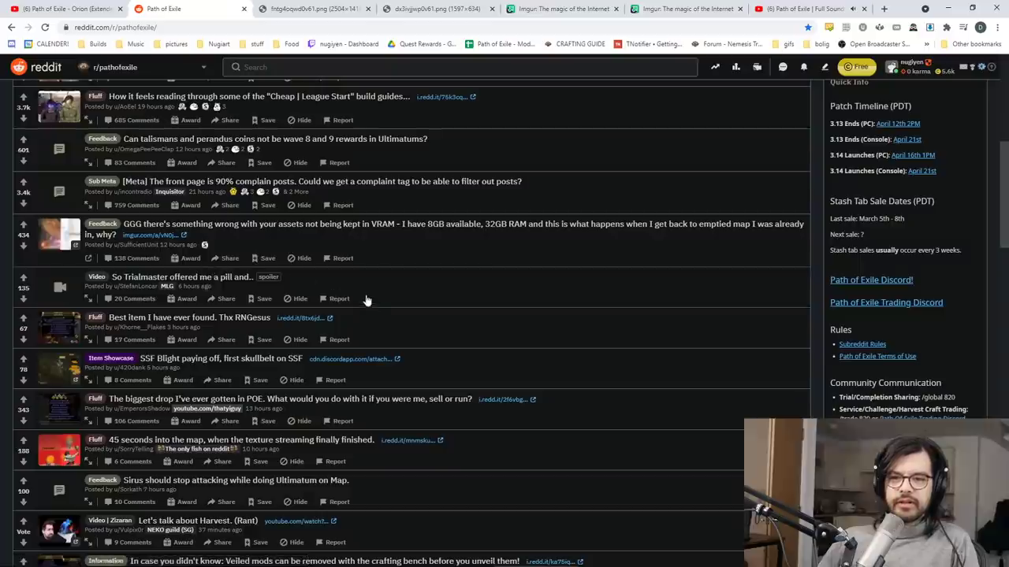
{"action": "scroll", "coordinate": [417, 310], "scroll_direction": "down", "scroll_amount": 2}
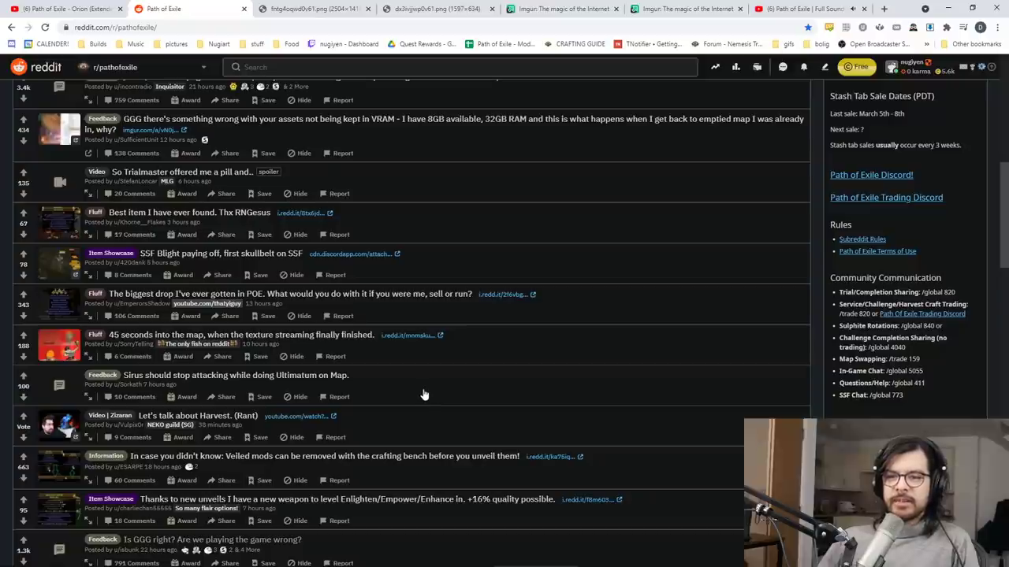
{"action": "scroll", "coordinate": [424, 394], "scroll_direction": "down", "scroll_amount": 2}
{"action": "scroll", "coordinate": [465, 392], "scroll_direction": "down", "scroll_amount": 2}
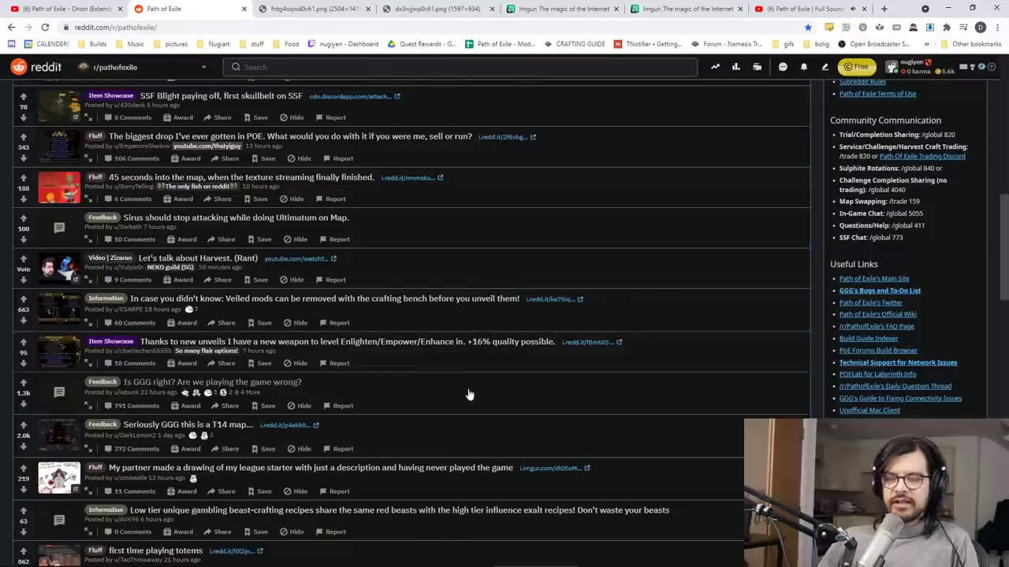
{"action": "scroll", "coordinate": [469, 394], "scroll_direction": "down", "scroll_amount": 1}
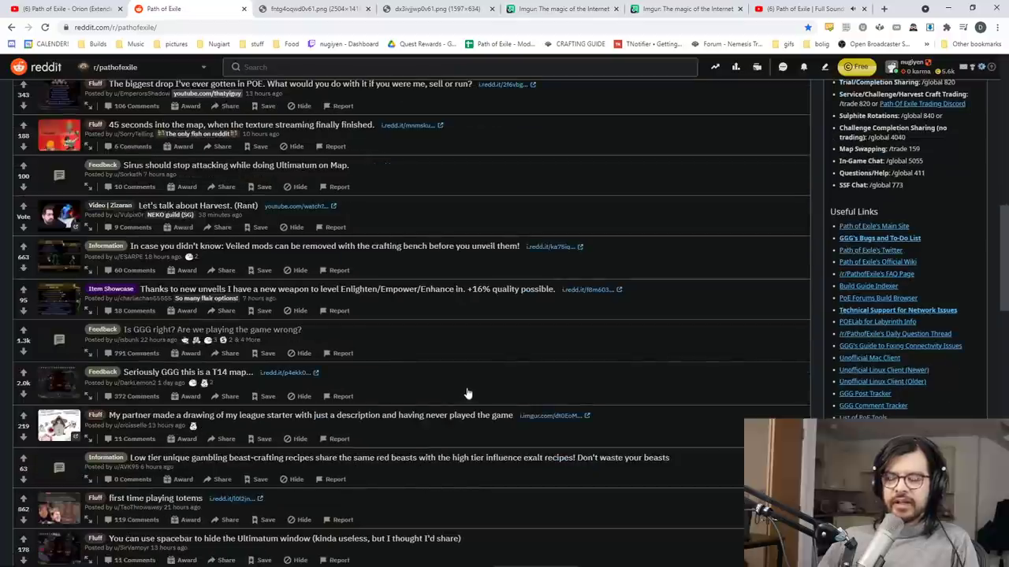
{"action": "scroll", "coordinate": [467, 392], "scroll_direction": "down", "scroll_amount": 3}
{"action": "scroll", "coordinate": [467, 392], "scroll_direction": "down", "scroll_amount": 2}
{"action": "scroll", "coordinate": [465, 392], "scroll_direction": "down", "scroll_amount": 2}
{"action": "scroll", "coordinate": [461, 391], "scroll_direction": "down", "scroll_amount": 2}
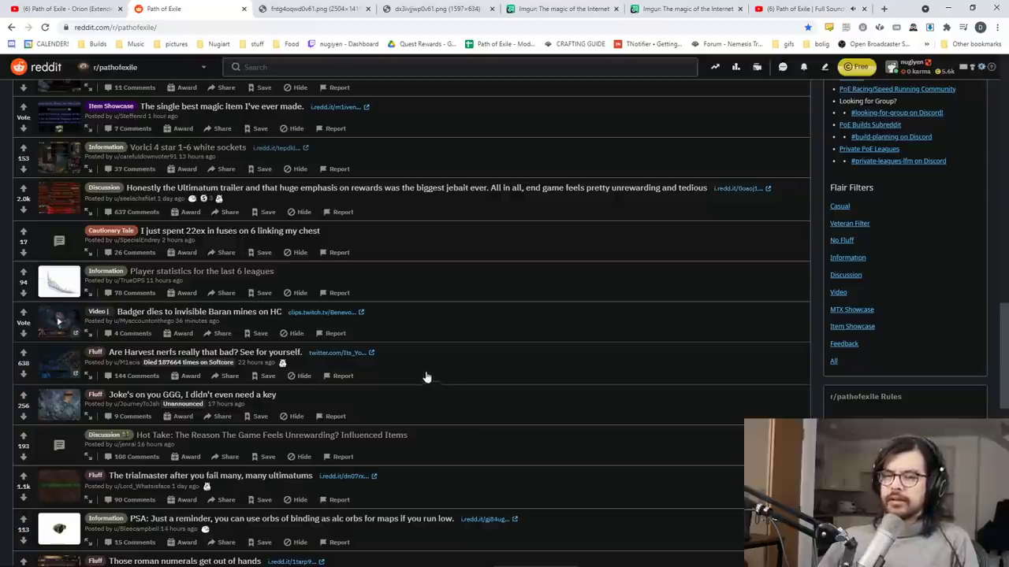
{"action": "scroll", "coordinate": [436, 378], "scroll_direction": "down", "scroll_amount": 2}
{"action": "scroll", "coordinate": [417, 370], "scroll_direction": "down", "scroll_amount": 2}
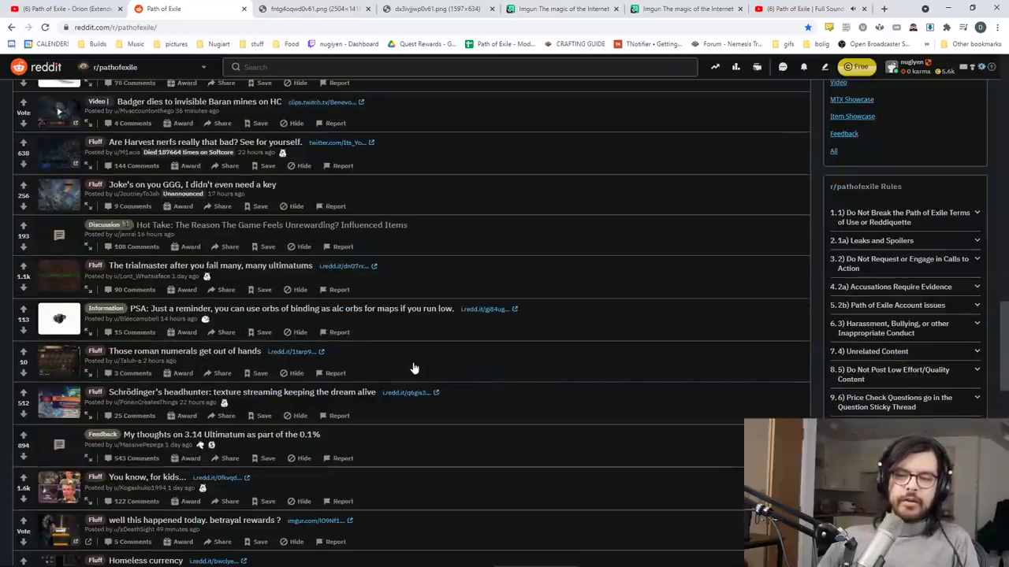
{"action": "scroll", "coordinate": [414, 368], "scroll_direction": "down", "scroll_amount": 3}
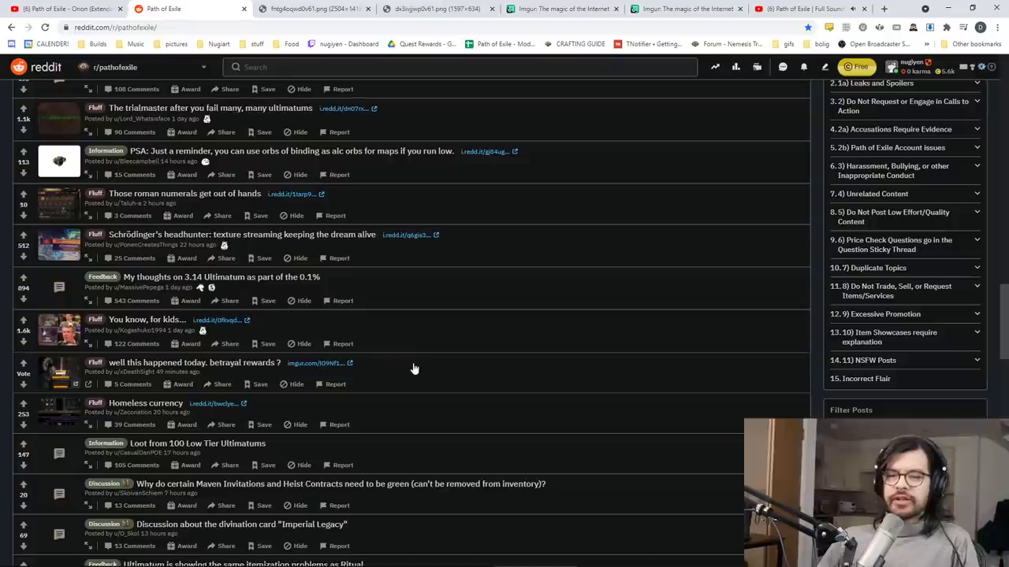
{"action": "scroll", "coordinate": [415, 368], "scroll_direction": "down", "scroll_amount": 2}
{"action": "scroll", "coordinate": [415, 368], "scroll_direction": "down", "scroll_amount": 1}
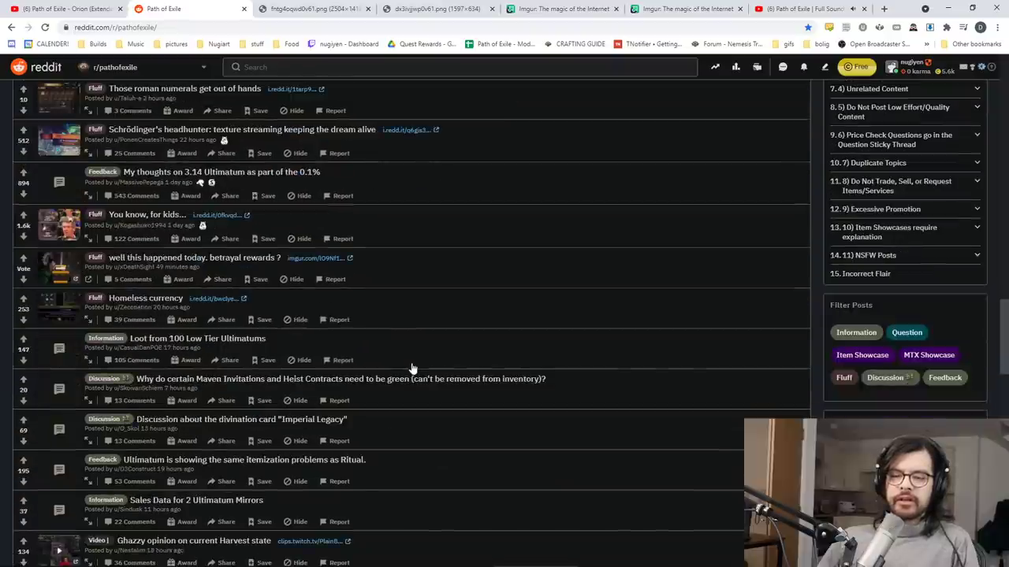
{"action": "scroll", "coordinate": [412, 368], "scroll_direction": "down", "scroll_amount": 2}
{"action": "scroll", "coordinate": [412, 368], "scroll_direction": "down", "scroll_amount": 1}
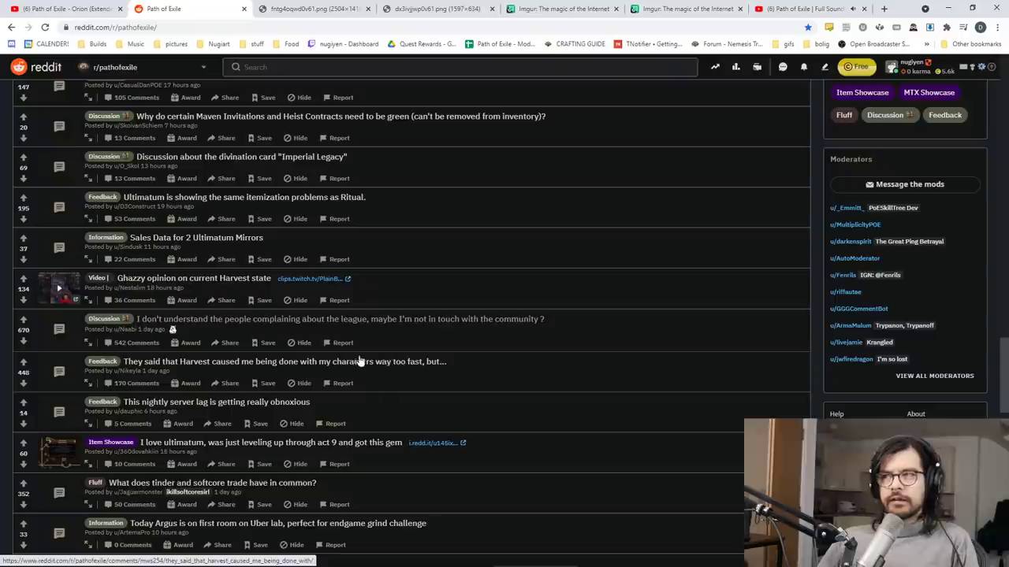
{"action": "scroll", "coordinate": [349, 359], "scroll_direction": "down", "scroll_amount": 2}
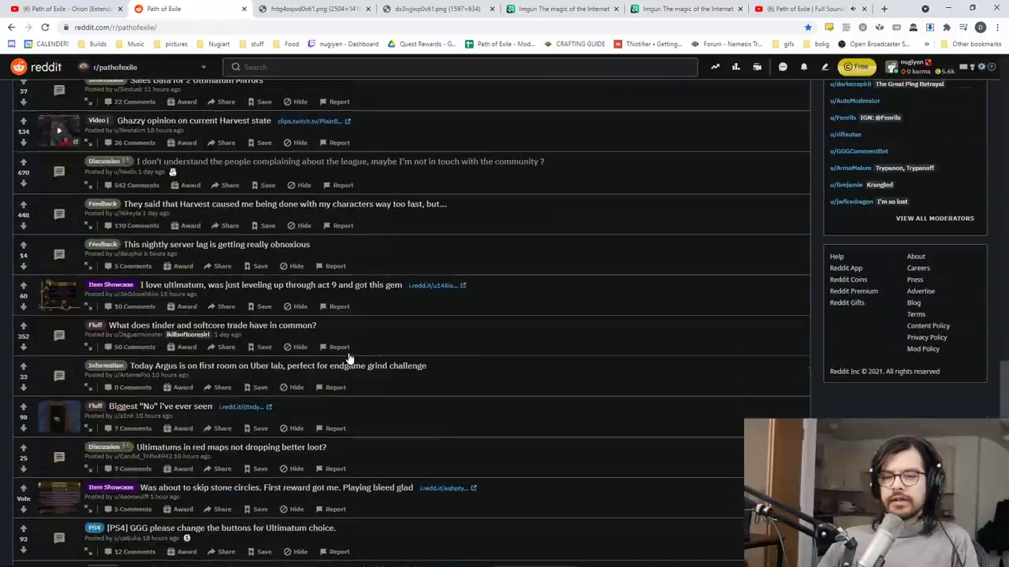
{"action": "scroll", "coordinate": [349, 359], "scroll_direction": "down", "scroll_amount": 1}
{"action": "scroll", "coordinate": [349, 359], "scroll_direction": "down", "scroll_amount": 1}
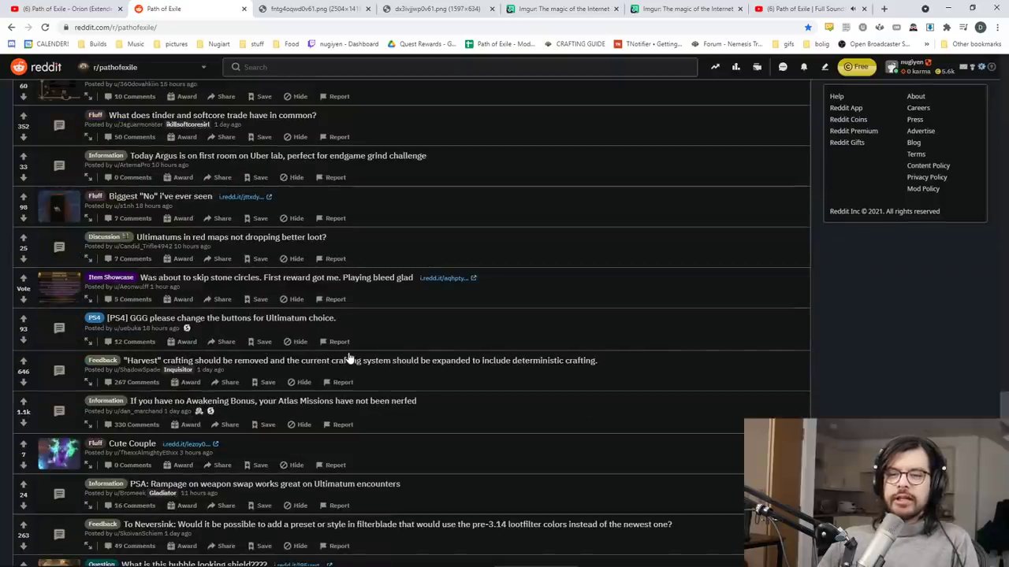
{"action": "scroll", "coordinate": [349, 360], "scroll_direction": "down", "scroll_amount": 2}
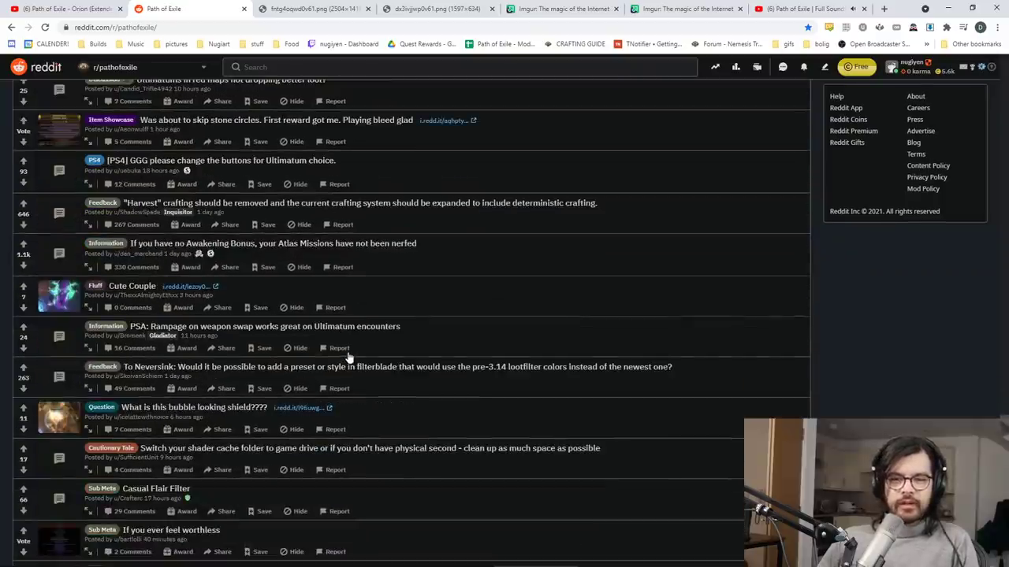
{"action": "scroll", "coordinate": [349, 356], "scroll_direction": "down", "scroll_amount": 1}
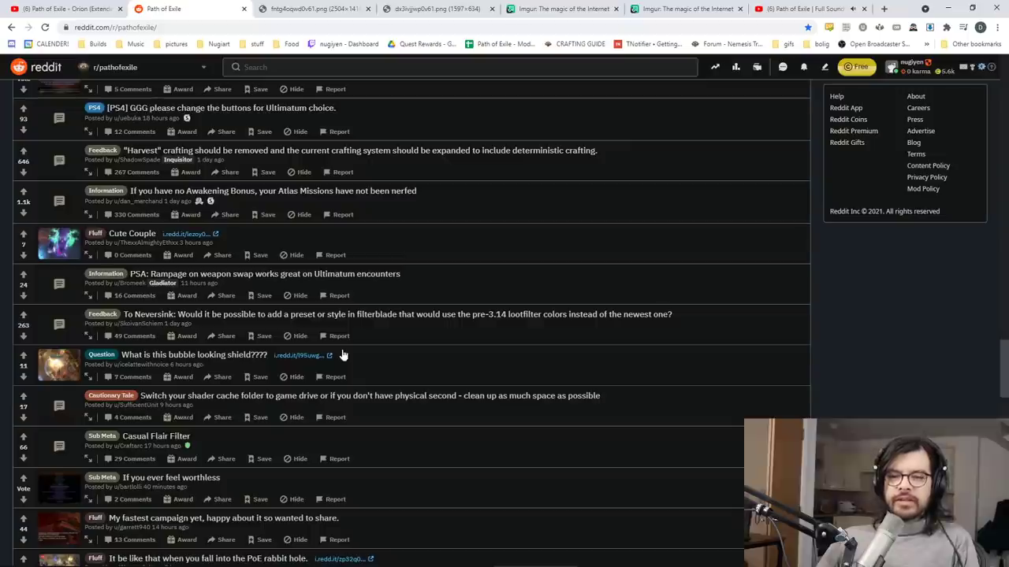
{"action": "scroll", "coordinate": [343, 354], "scroll_direction": "down", "scroll_amount": 2}
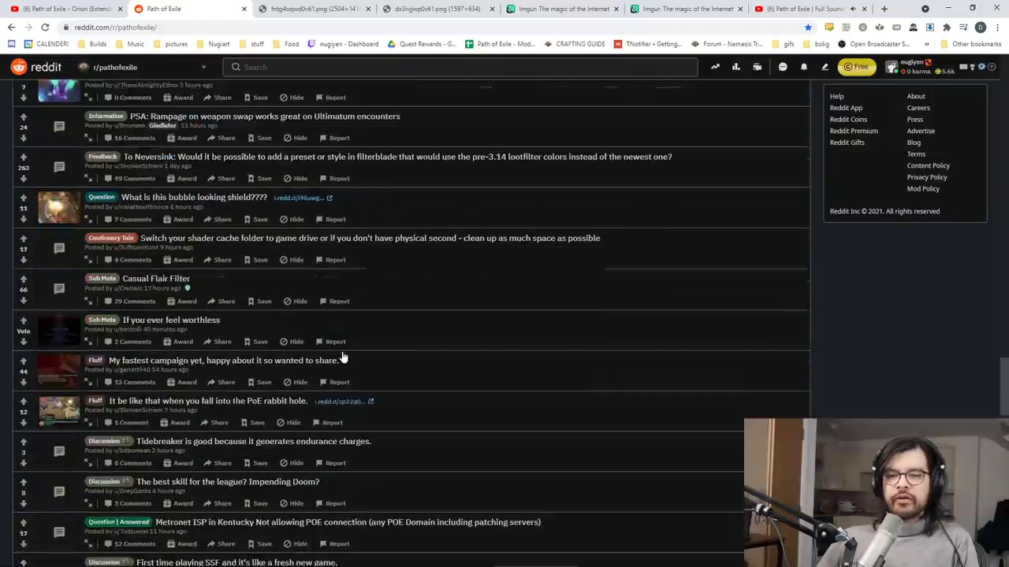
{"action": "scroll", "coordinate": [343, 355], "scroll_direction": "down", "scroll_amount": 2}
{"action": "scroll", "coordinate": [342, 355], "scroll_direction": "down", "scroll_amount": 3}
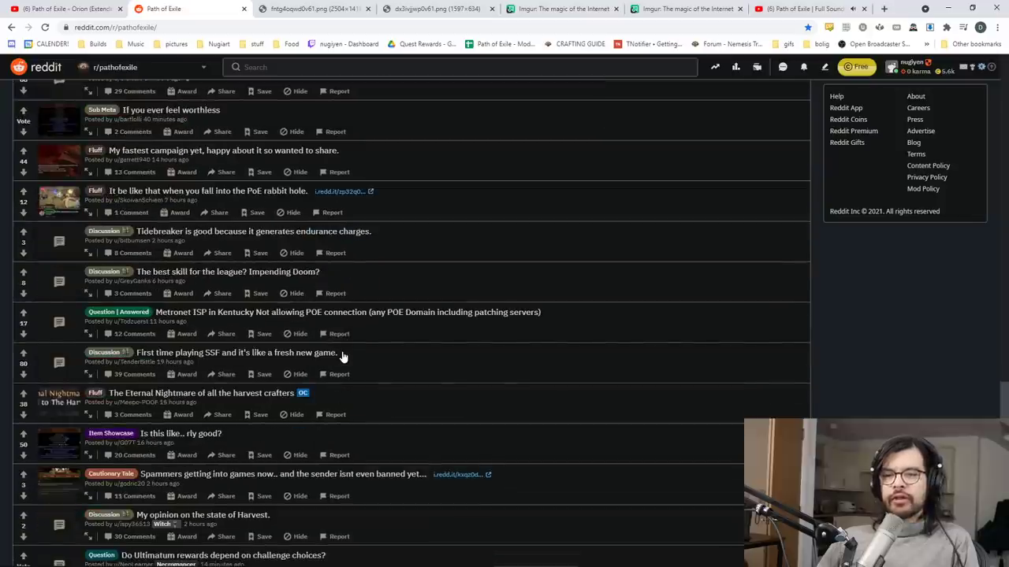
{"action": "scroll", "coordinate": [343, 355], "scroll_direction": "down", "scroll_amount": 2}
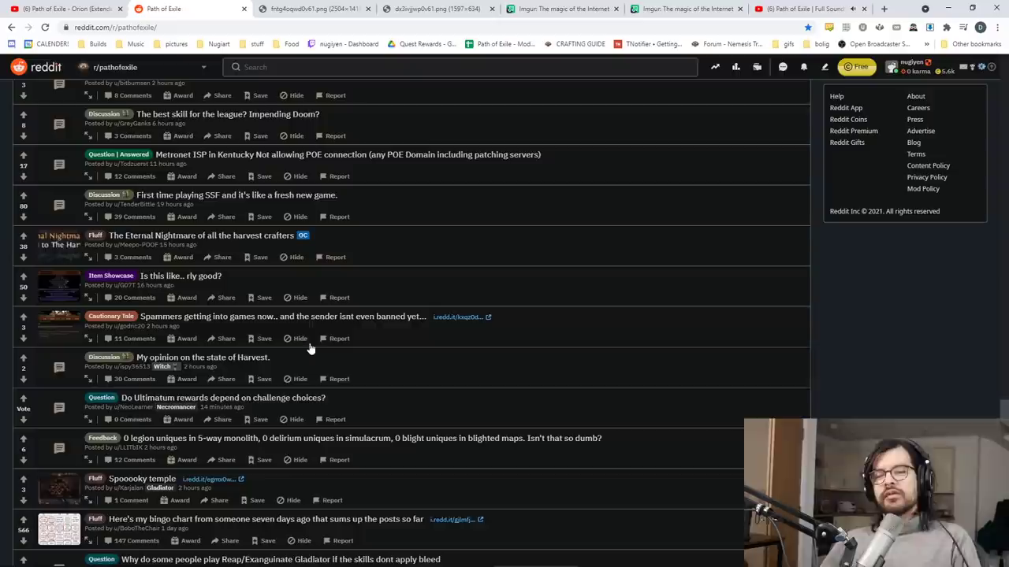
{"action": "scroll", "coordinate": [321, 380], "scroll_direction": "down", "scroll_amount": 2}
{"action": "scroll", "coordinate": [302, 341], "scroll_direction": "down", "scroll_amount": 1}
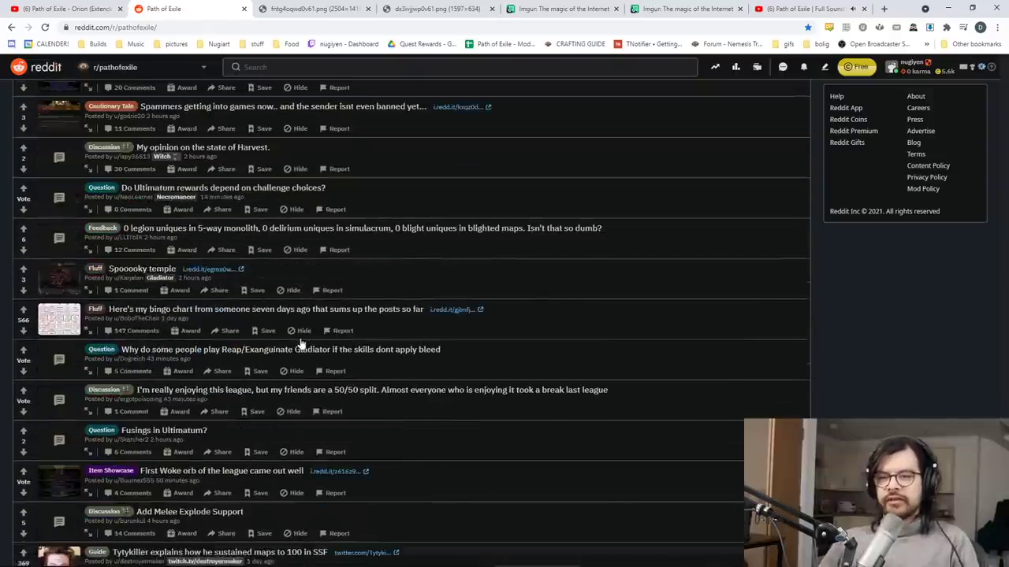
{"action": "scroll", "coordinate": [301, 340], "scroll_direction": "up", "scroll_amount": 5}
{"action": "scroll", "coordinate": [394, 347], "scroll_direction": "up", "scroll_amount": 5}
{"action": "scroll", "coordinate": [515, 358], "scroll_direction": "up", "scroll_amount": 5}
{"action": "scroll", "coordinate": [515, 358], "scroll_direction": "up", "scroll_amount": 5}
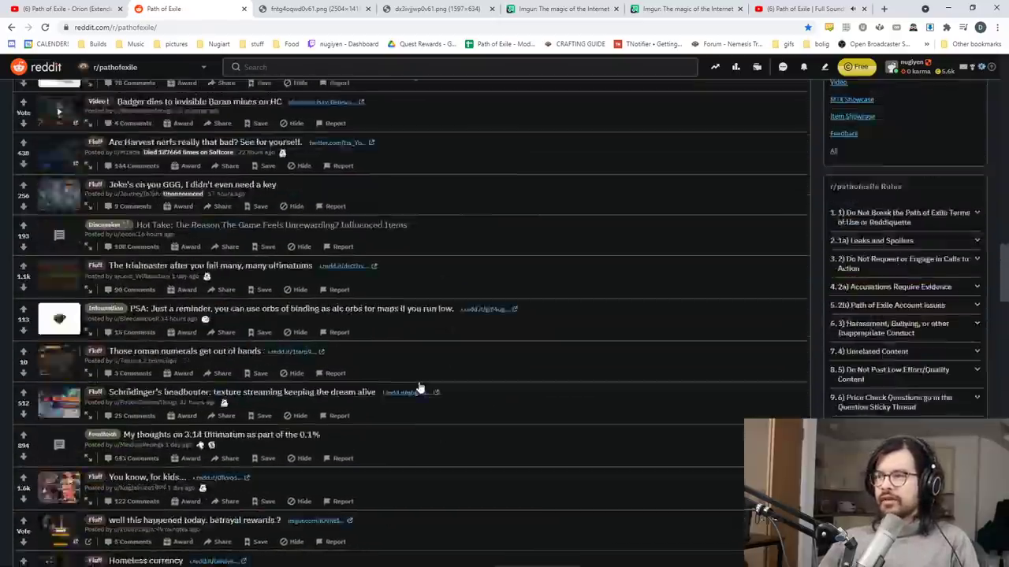
{"action": "scroll", "coordinate": [409, 354], "scroll_direction": "up", "scroll_amount": 5}
{"action": "scroll", "coordinate": [395, 347], "scroll_direction": "up", "scroll_amount": 5}
{"action": "scroll", "coordinate": [394, 345], "scroll_direction": "up", "scroll_amount": 3}
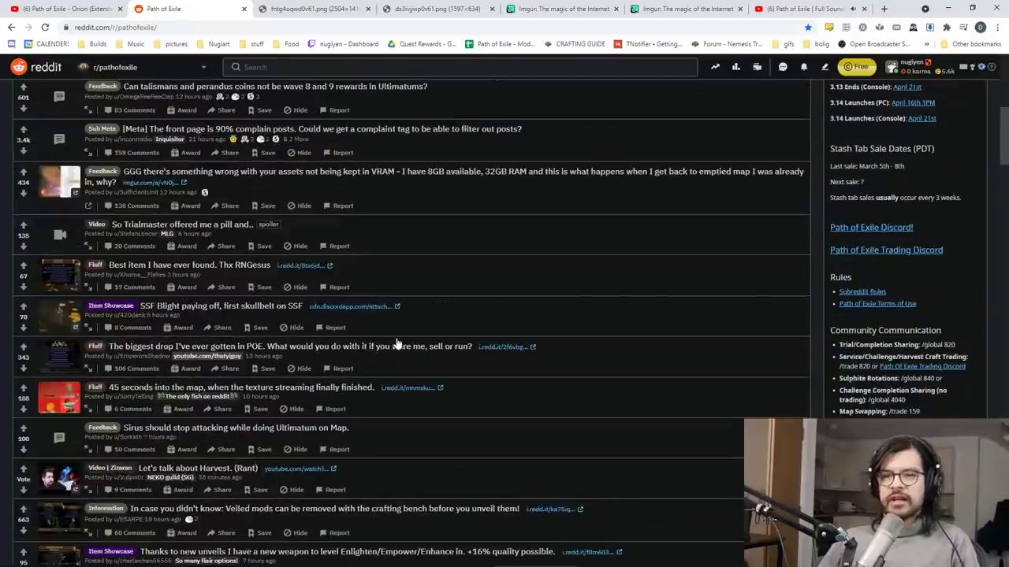
{"action": "scroll", "coordinate": [449, 347], "scroll_direction": "up", "scroll_amount": 5}
{"action": "scroll", "coordinate": [444, 339], "scroll_direction": "up", "scroll_amount": 5}
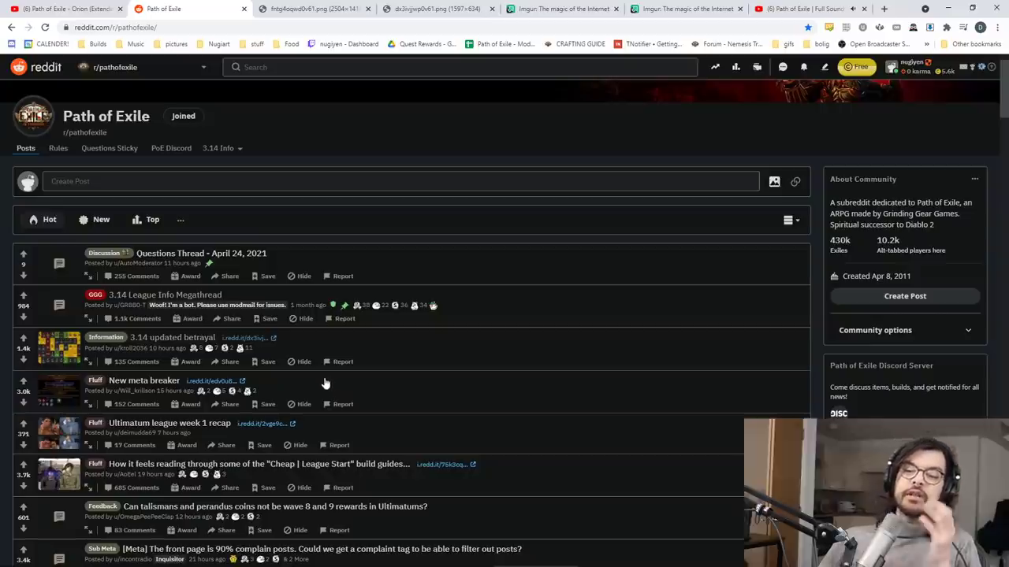
{"action": "scroll", "coordinate": [332, 385], "scroll_direction": "down", "scroll_amount": 2}
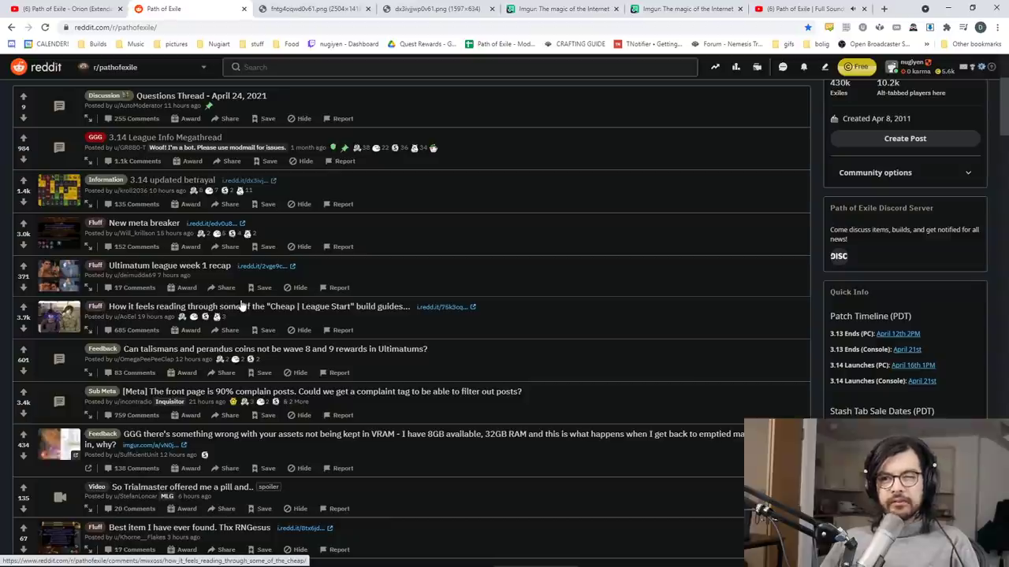
{"action": "scroll", "coordinate": [240, 309], "scroll_direction": "down", "scroll_amount": 4}
{"action": "scroll", "coordinate": [241, 309], "scroll_direction": "down", "scroll_amount": 4}
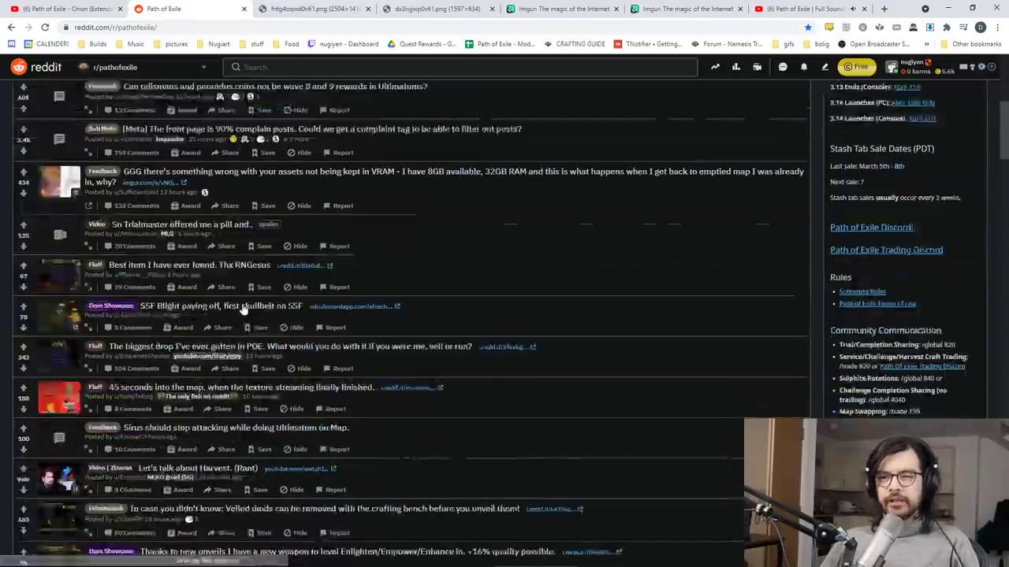
{"action": "scroll", "coordinate": [241, 306], "scroll_direction": "up", "scroll_amount": 5}
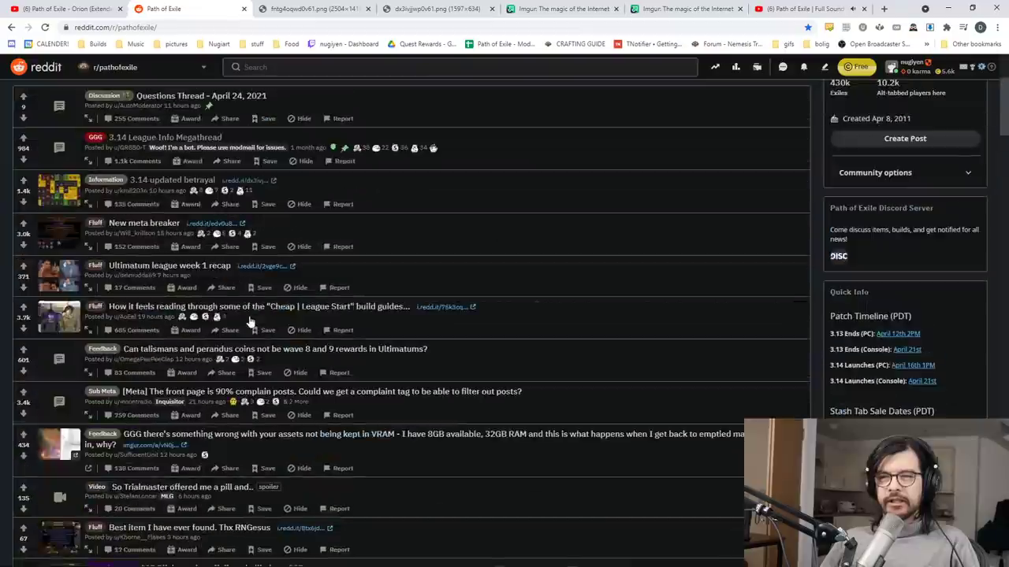
{"action": "scroll", "coordinate": [240, 306], "scroll_direction": "up", "scroll_amount": 5}
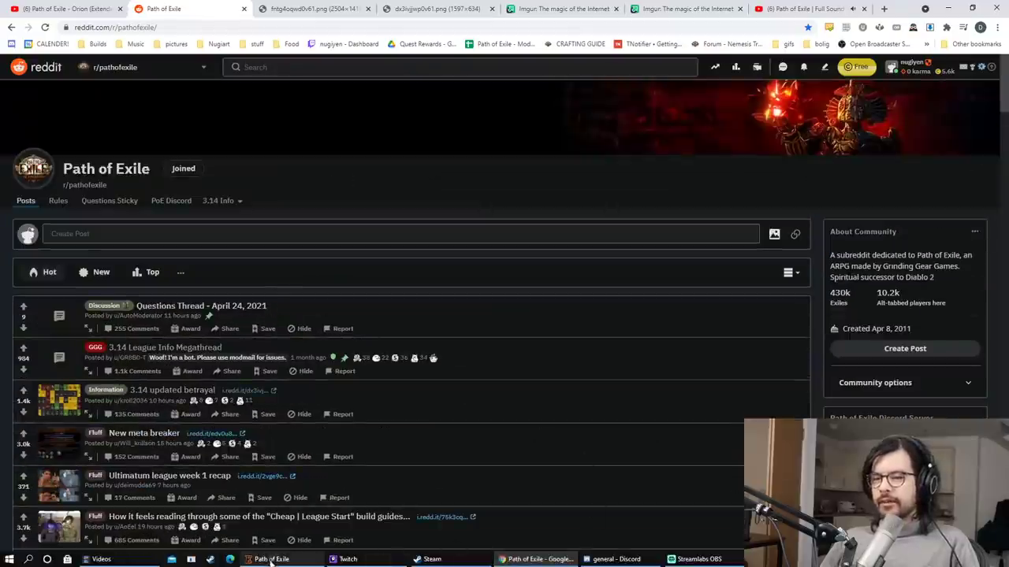
{"action": "scroll", "coordinate": [241, 308], "scroll_direction": "down", "scroll_amount": 5}
{"action": "scroll", "coordinate": [241, 308], "scroll_direction": "down", "scroll_amount": 5}
{"action": "scroll", "coordinate": [241, 308], "scroll_direction": "down", "scroll_amount": 4}
{"action": "scroll", "coordinate": [175, 279], "scroll_direction": "up", "scroll_amount": 2}
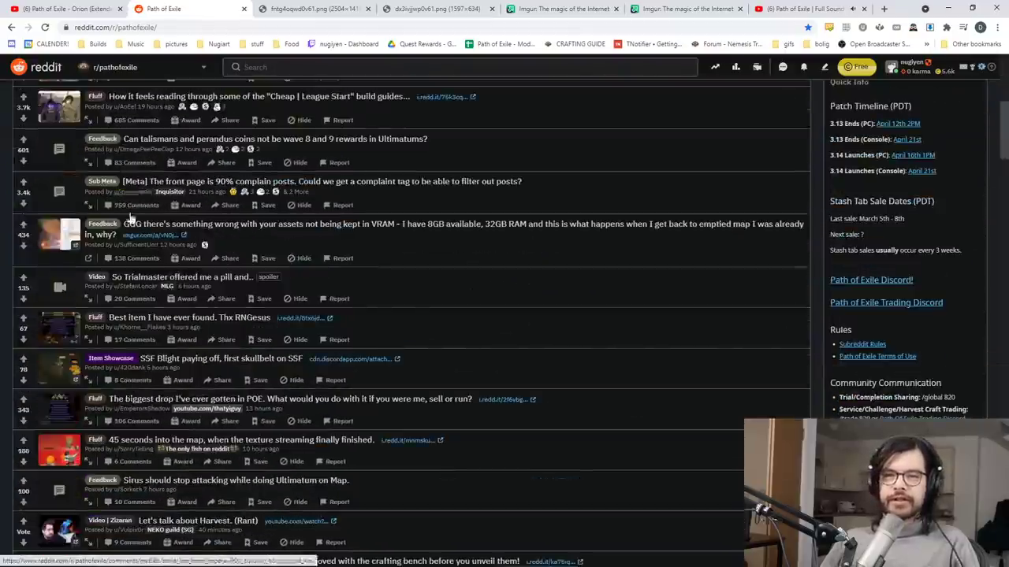
{"action": "scroll", "coordinate": [175, 280], "scroll_direction": "down", "scroll_amount": 2}
{"action": "scroll", "coordinate": [162, 259], "scroll_direction": "down", "scroll_amount": 4}
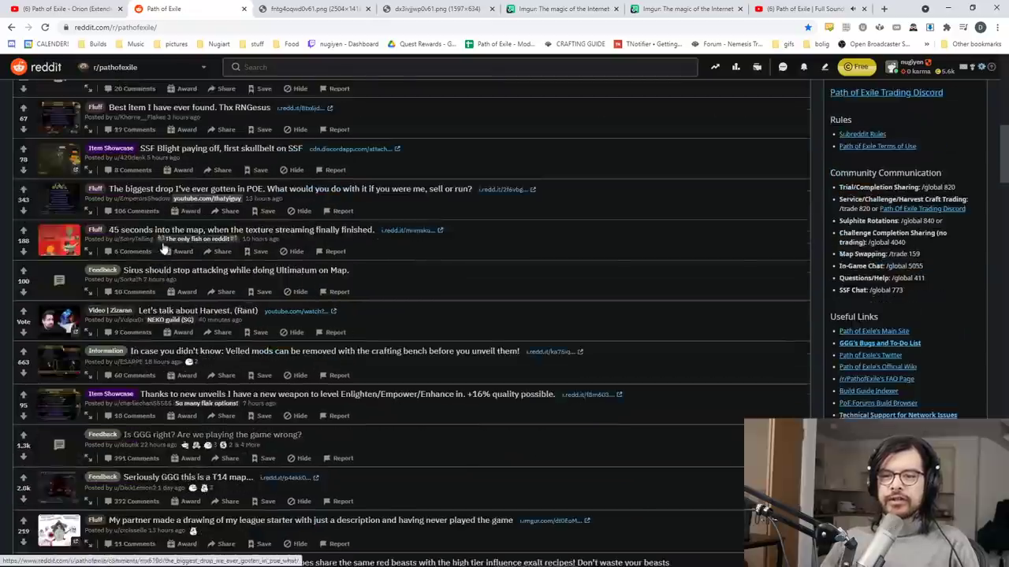
{"action": "scroll", "coordinate": [161, 259], "scroll_direction": "down", "scroll_amount": 3}
{"action": "scroll", "coordinate": [165, 245], "scroll_direction": "up", "scroll_amount": 1}
{"action": "mouse_move", "coordinate": [157, 235]}
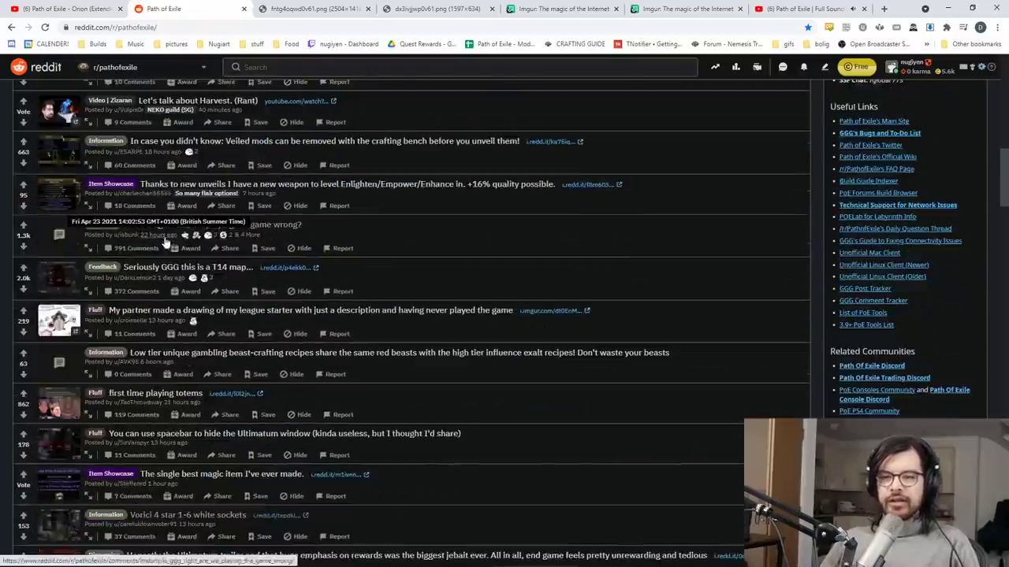
{"action": "scroll", "coordinate": [161, 234], "scroll_direction": "up", "scroll_amount": 5}
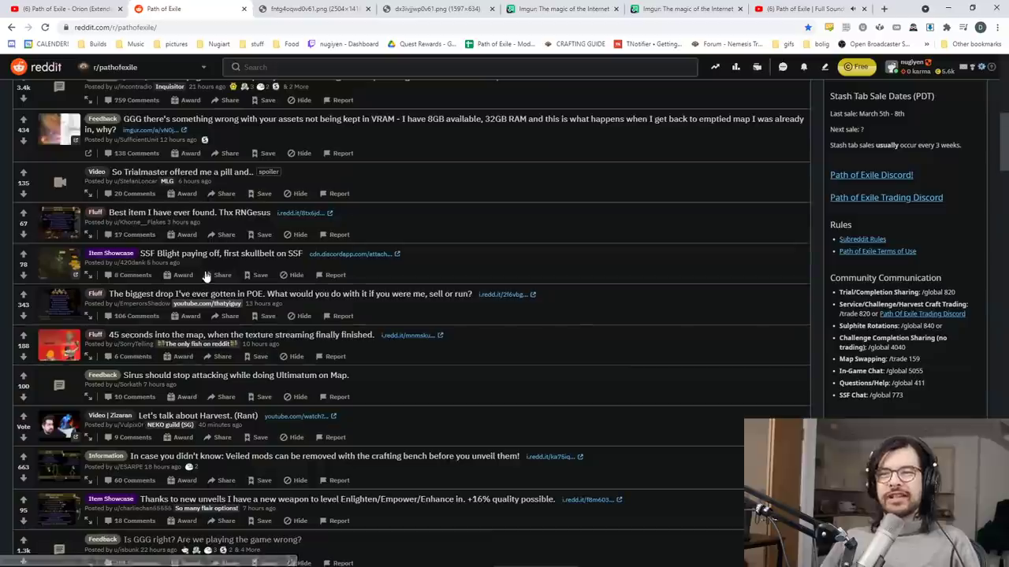
{"action": "scroll", "coordinate": [206, 268], "scroll_direction": "up", "scroll_amount": 5}
{"action": "scroll", "coordinate": [203, 268], "scroll_direction": "up", "scroll_amount": 3}
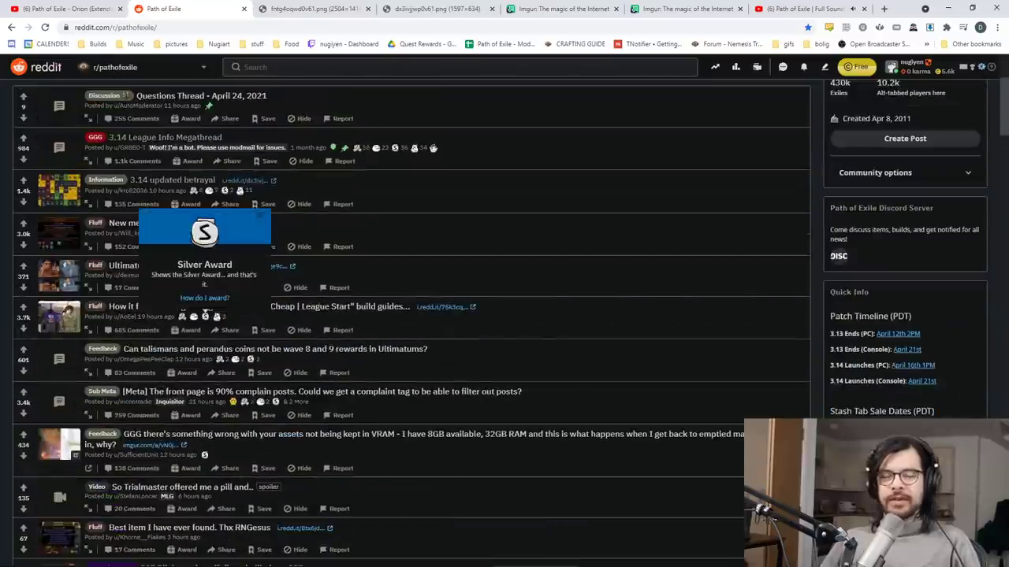
{"action": "mouse_move", "coordinate": [268, 560]}
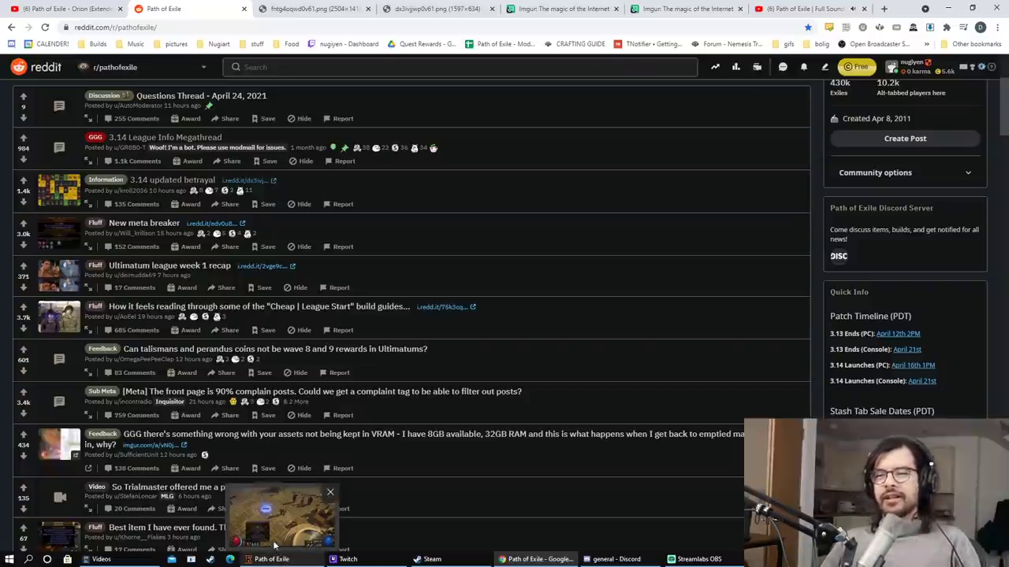
Bring Path of Exile forward, walk between stash and waypoint, and open the Atlas
{"action": "left_click", "coordinate": [272, 560]}
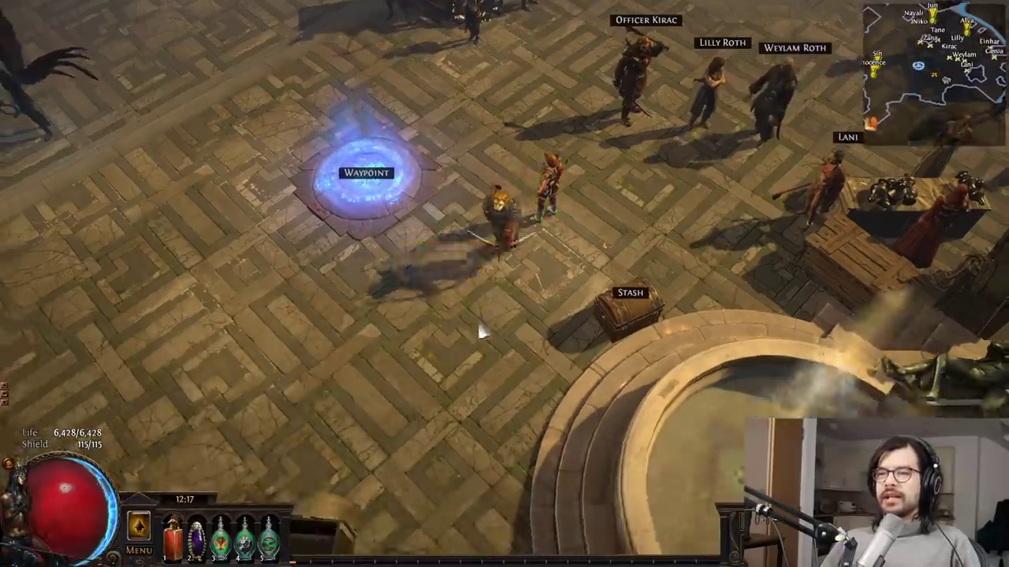
{"action": "left_click", "coordinate": [630, 311]}
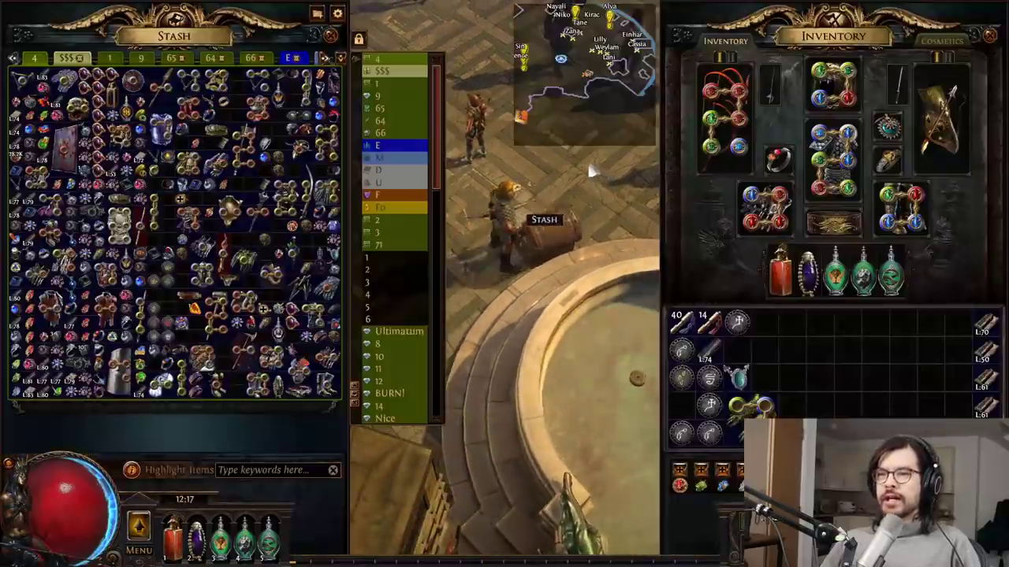
{"action": "left_click", "coordinate": [398, 219]}
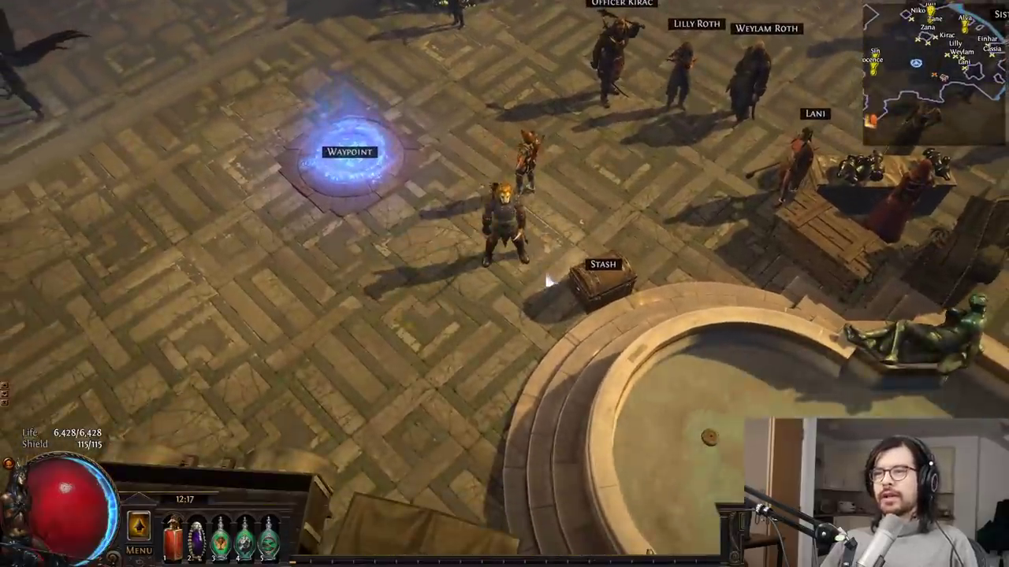
{"action": "key", "text": "g"}
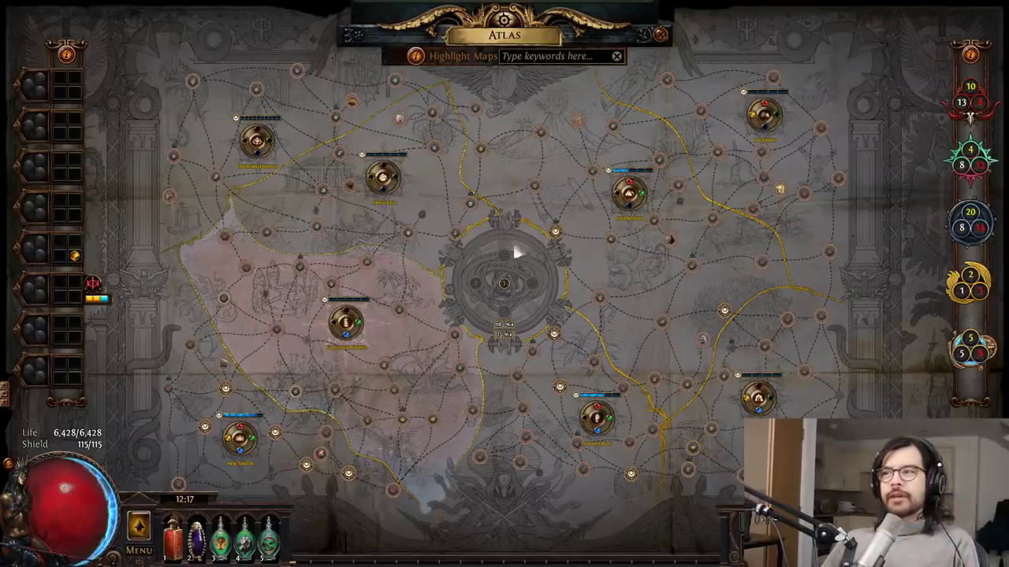
Reopen the Atlas and inspect the Haewark Hamlet citadel's passive tree
{"action": "key", "text": "Escape"}
{"action": "left_click", "coordinate": [536, 236]}
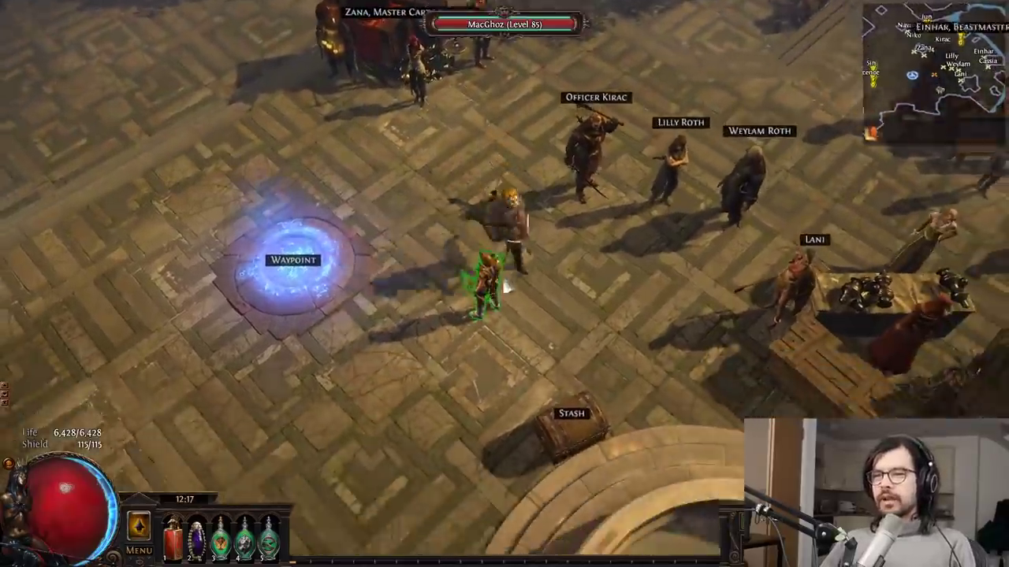
{"action": "key", "text": "g"}
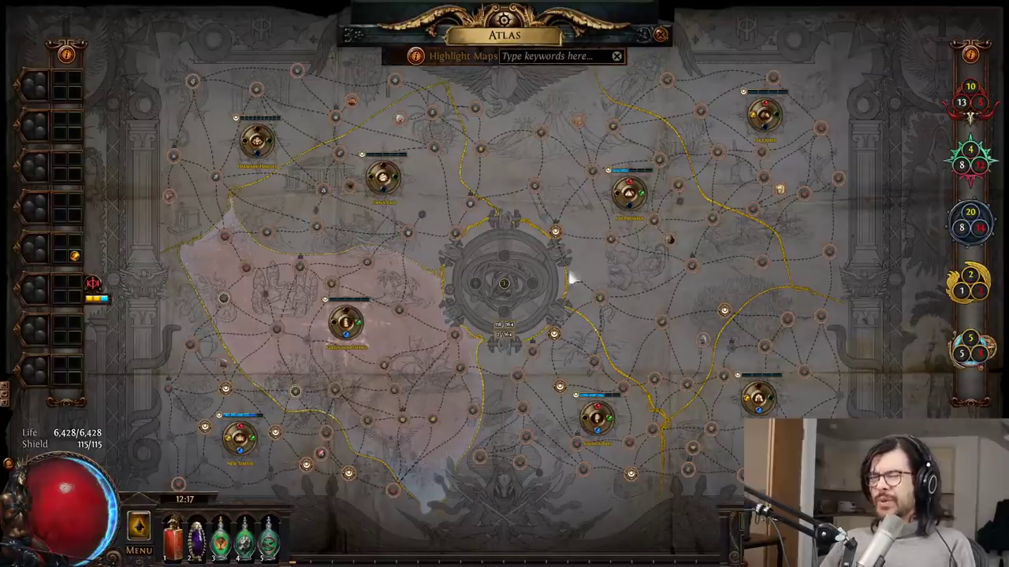
{"action": "left_click", "coordinate": [258, 142]}
{"action": "scroll", "coordinate": [304, 149], "scroll_direction": "up", "scroll_amount": 3}
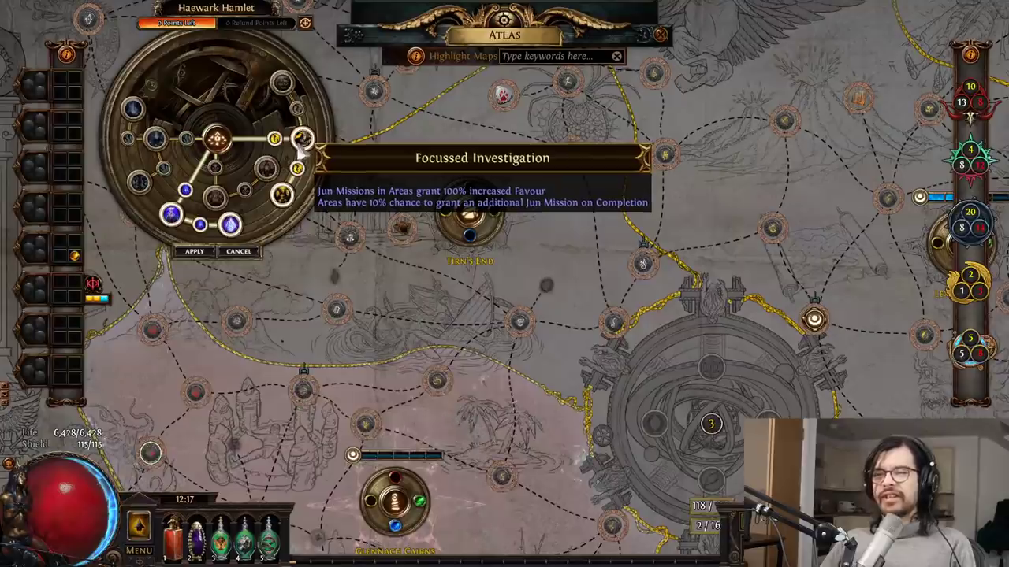
{"action": "scroll", "coordinate": [303, 143], "scroll_direction": "down", "scroll_amount": 3}
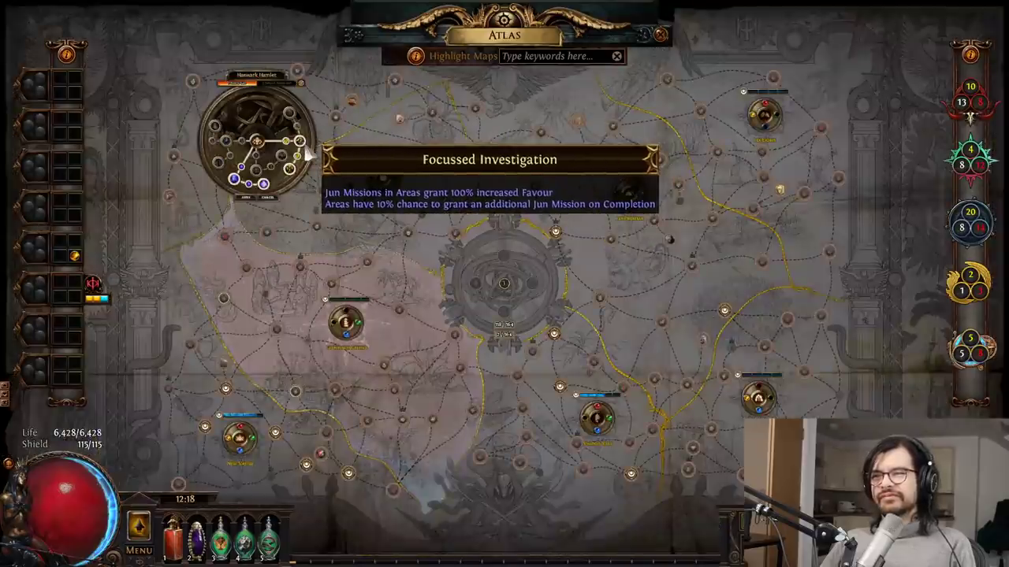
Reopen the Atlas and bring up the Tirn's End citadel tree
{"action": "key", "text": "Escape"}
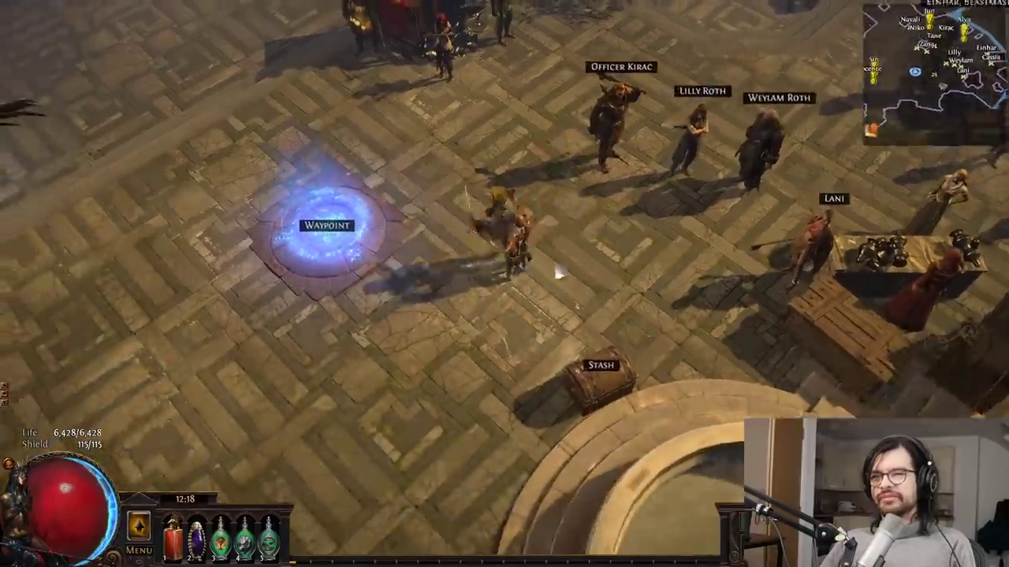
{"action": "key", "text": "g"}
{"action": "scroll", "coordinate": [339, 205], "scroll_direction": "up", "scroll_amount": 3}
{"action": "scroll", "coordinate": [335, 201], "scroll_direction": "down", "scroll_amount": 3}
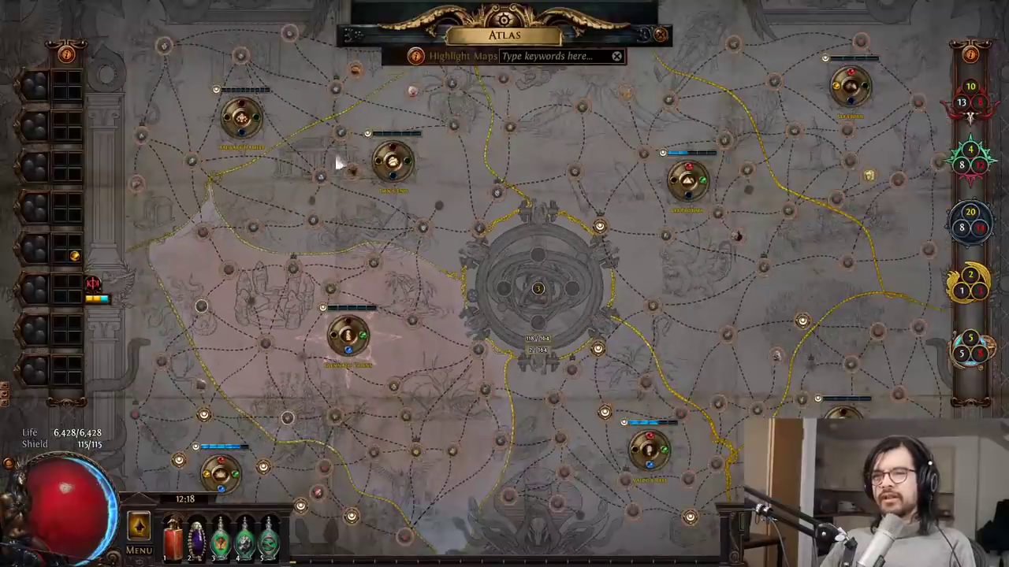
{"action": "scroll", "coordinate": [367, 138], "scroll_direction": "up", "scroll_amount": 3}
{"action": "left_click", "coordinate": [392, 162]}
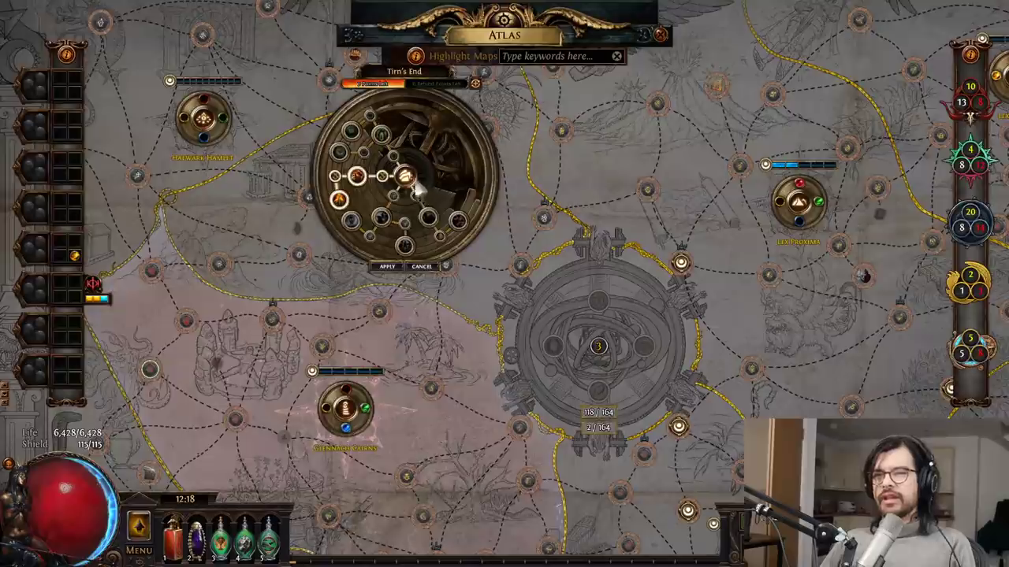
Close the Atlas and check the $$$ stash tab
{"action": "key", "text": "Escape"}
{"action": "left_click", "coordinate": [532, 320]}
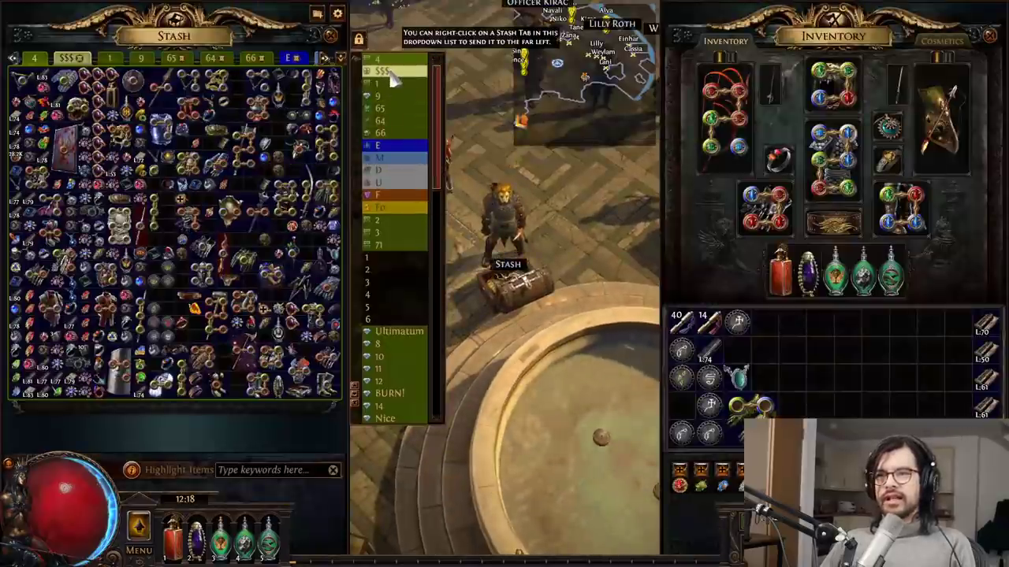
{"action": "left_click", "coordinate": [387, 73]}
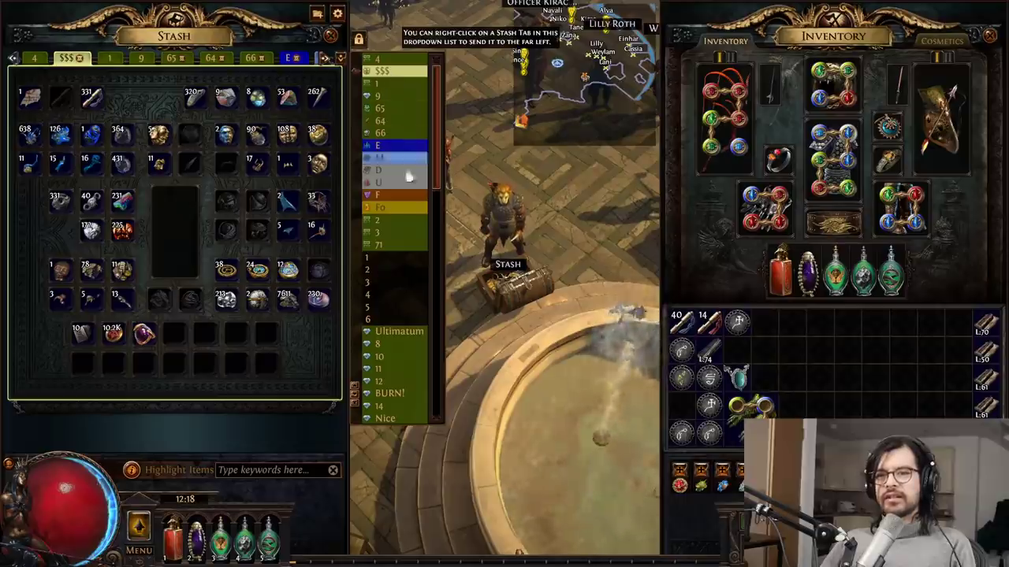
{"action": "key", "text": "Escape"}
Walk around the stash and show the Atlas overview beside the inventory
{"action": "left_click", "coordinate": [451, 331]}
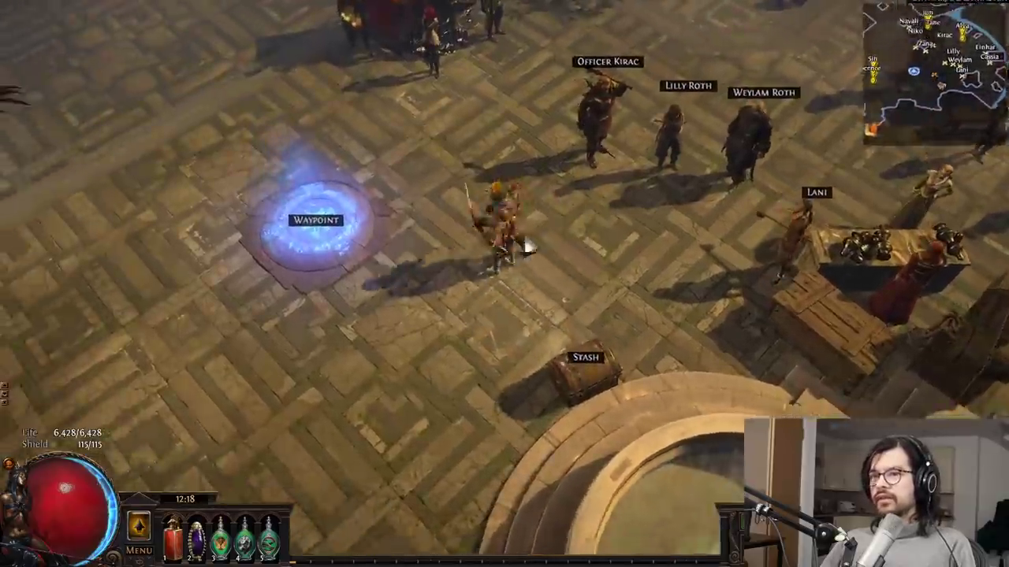
{"action": "left_click", "coordinate": [615, 284]}
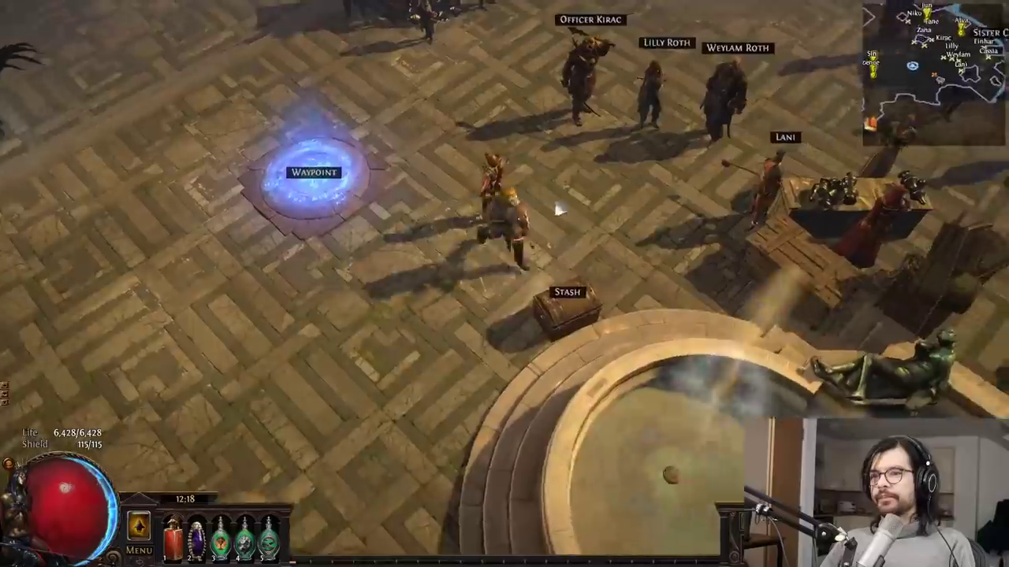
{"action": "key", "text": "g"}
{"action": "key", "text": "i"}
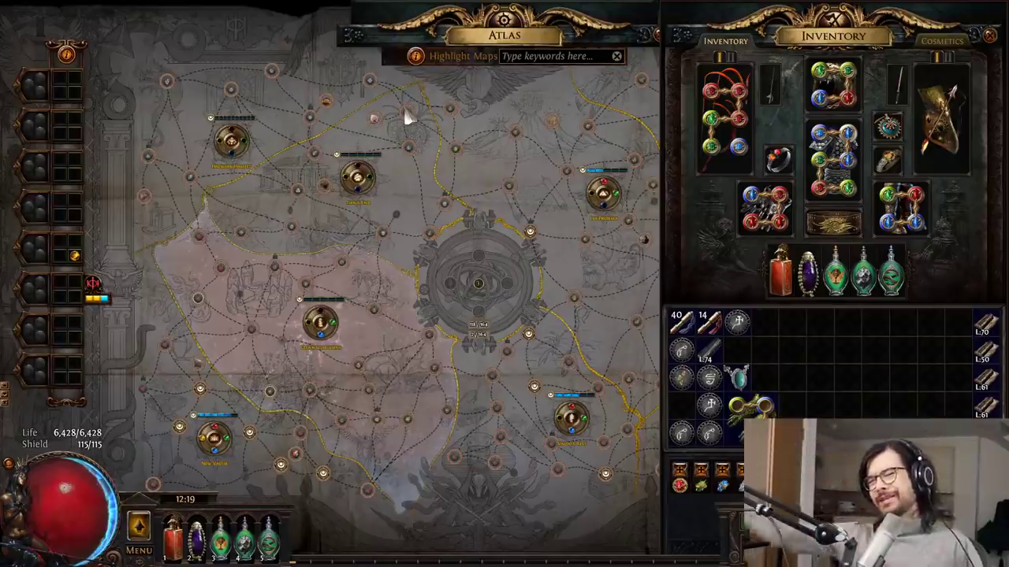
{"action": "scroll", "coordinate": [403, 108], "scroll_direction": "up", "scroll_amount": 1}
{"action": "scroll", "coordinate": [283, 203], "scroll_direction": "down", "scroll_amount": 1}
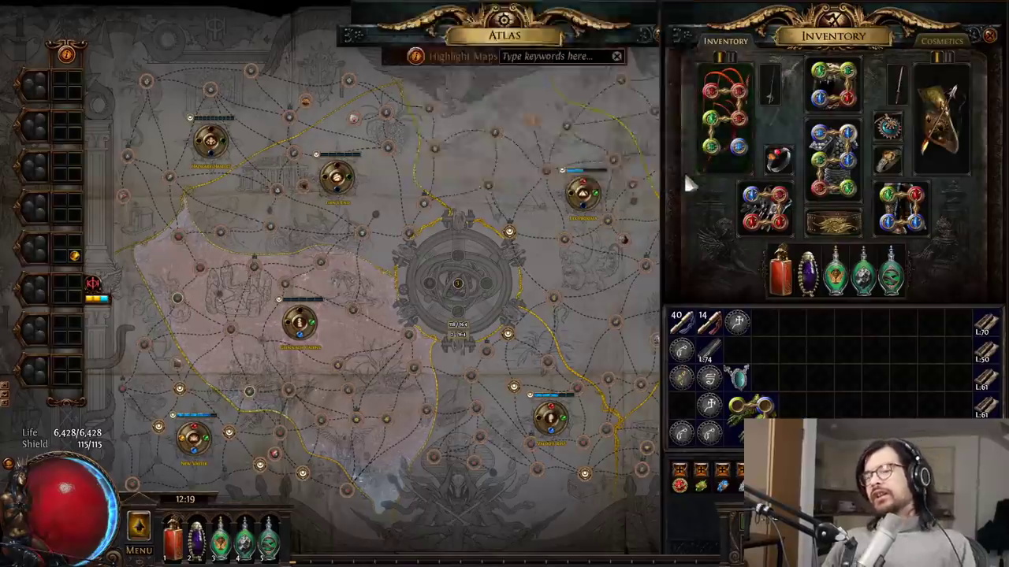
Review the passive skill tree, then reopen the inventory showing the Xoph's Nurture bow
{"action": "key", "text": "Escape"}
{"action": "left_click", "coordinate": [571, 272]}
{"action": "mouse_move", "coordinate": [831, 138]}
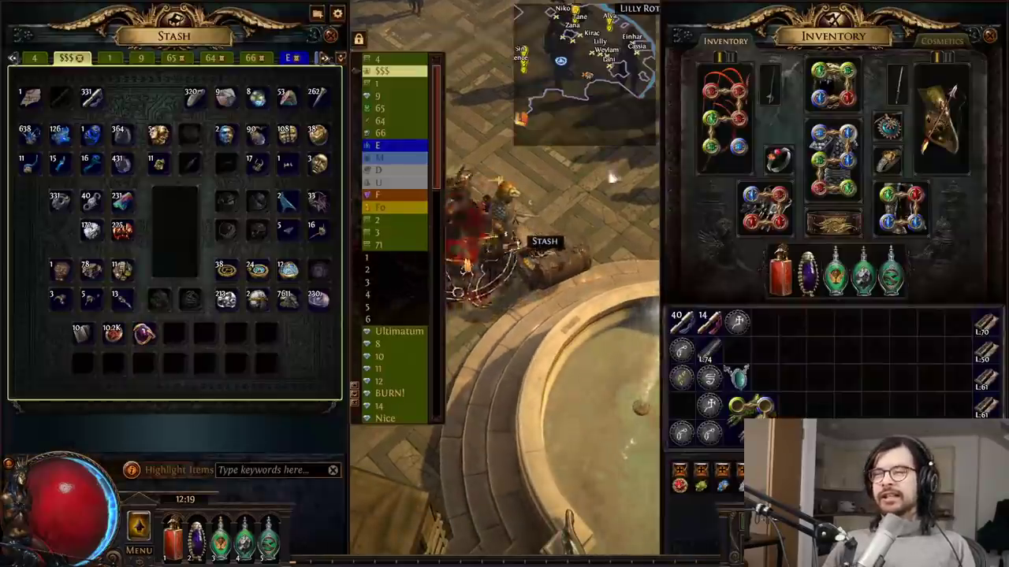
{"action": "key", "text": "p"}
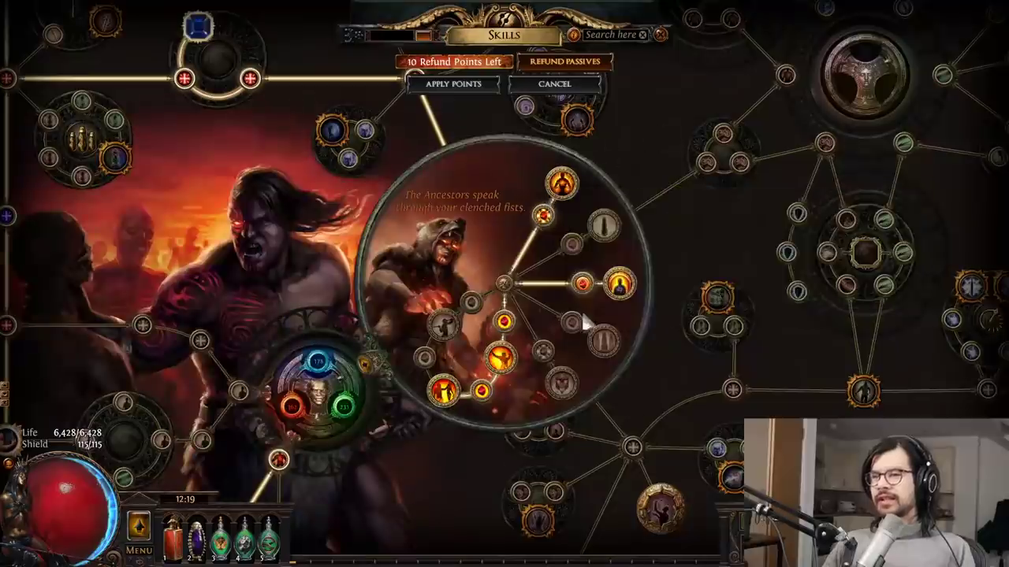
{"action": "scroll", "coordinate": [535, 355], "scroll_direction": "down", "scroll_amount": 3}
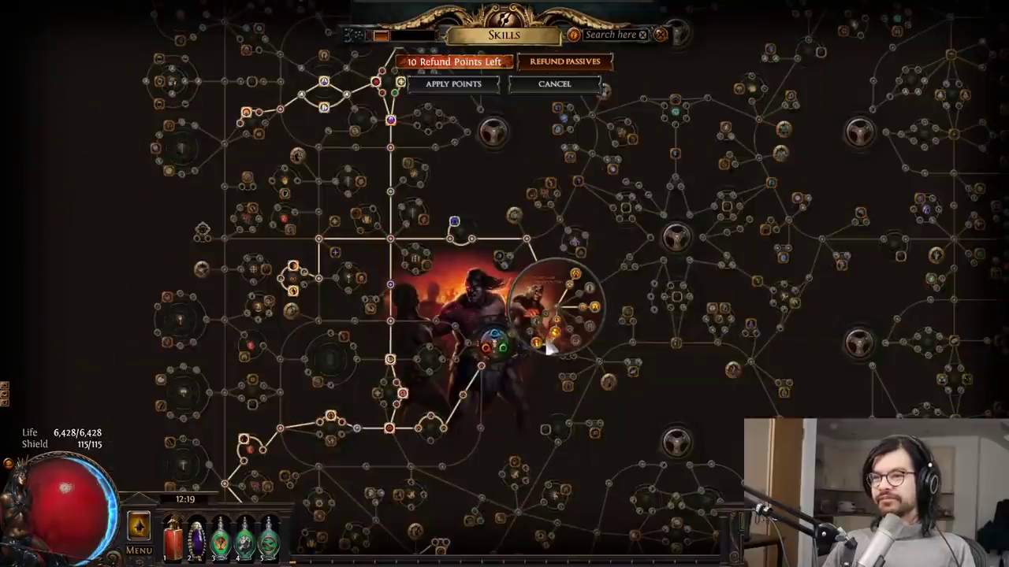
{"action": "key", "text": "Escape"}
{"action": "key", "text": "i"}
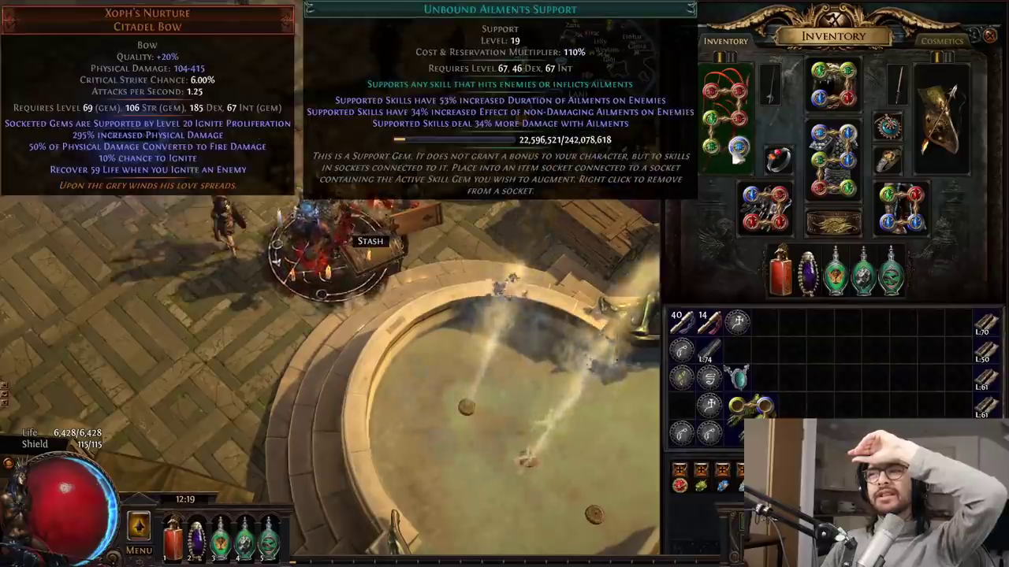
{"action": "mouse_move", "coordinate": [719, 150]}
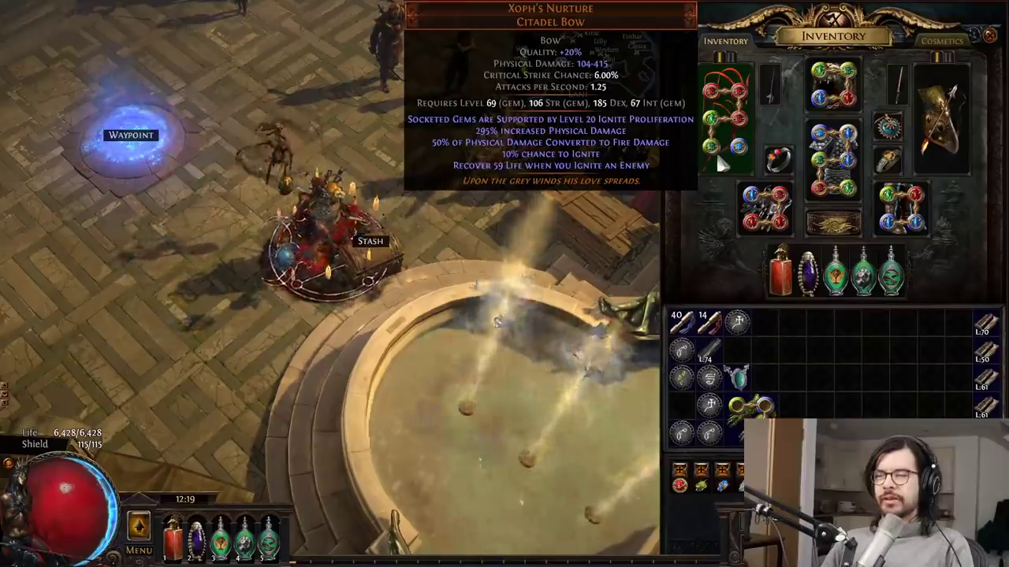
Visit the stash, then talk with Officer Kirac and leave the conversation
{"action": "mouse_move", "coordinate": [889, 126]}
{"action": "left_click", "coordinate": [370, 242]}
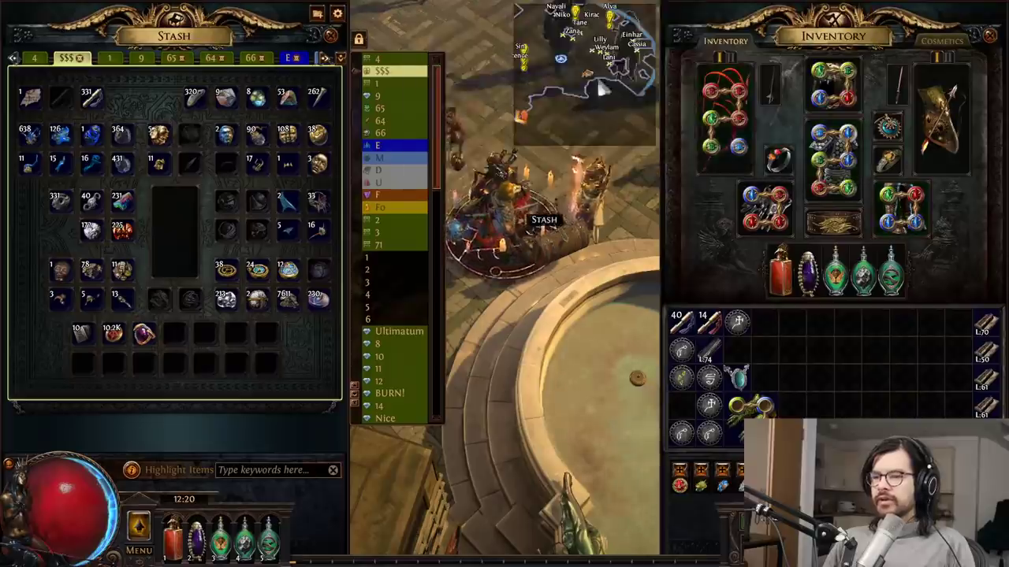
{"action": "left_click", "coordinate": [162, 223]}
{"action": "left_click", "coordinate": [355, 158]}
{"action": "left_click", "coordinate": [161, 222]}
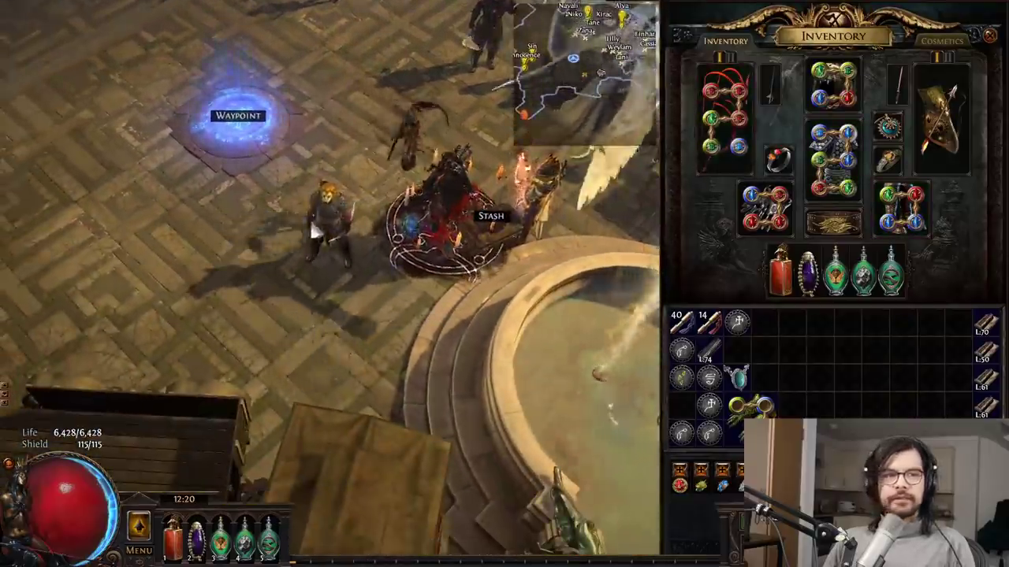
Walk the character up across the hideout to stand beside the waypoint
{"action": "left_click", "coordinate": [323, 142]}
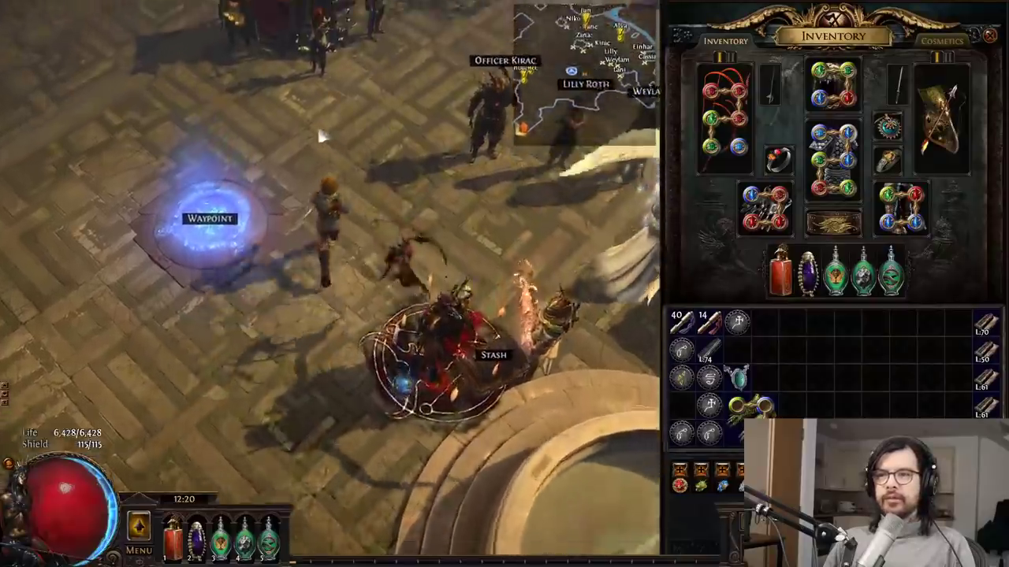
{"action": "left_click", "coordinate": [317, 126]}
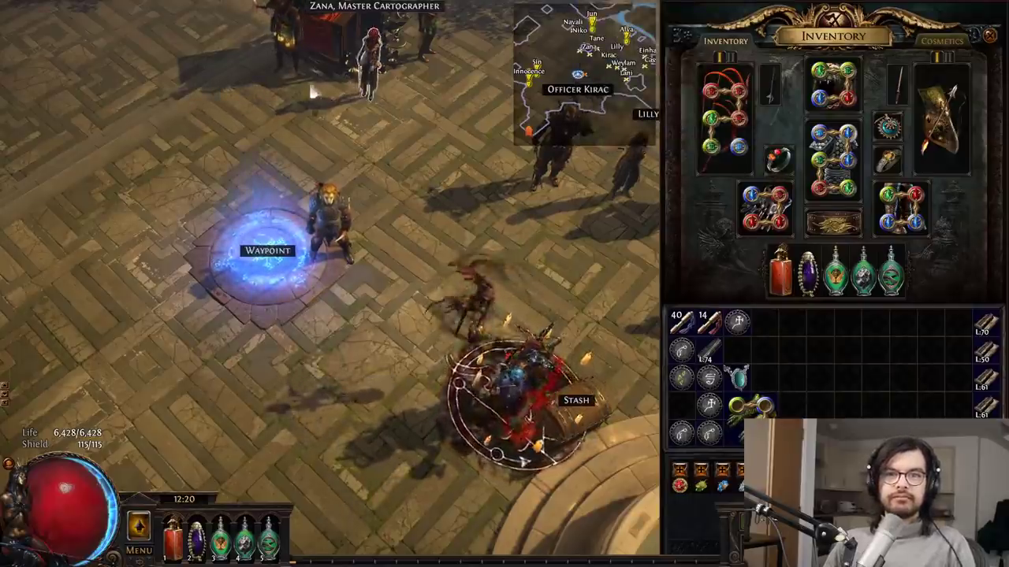
{"action": "key", "text": "super"}
{"action": "key", "text": "super"}
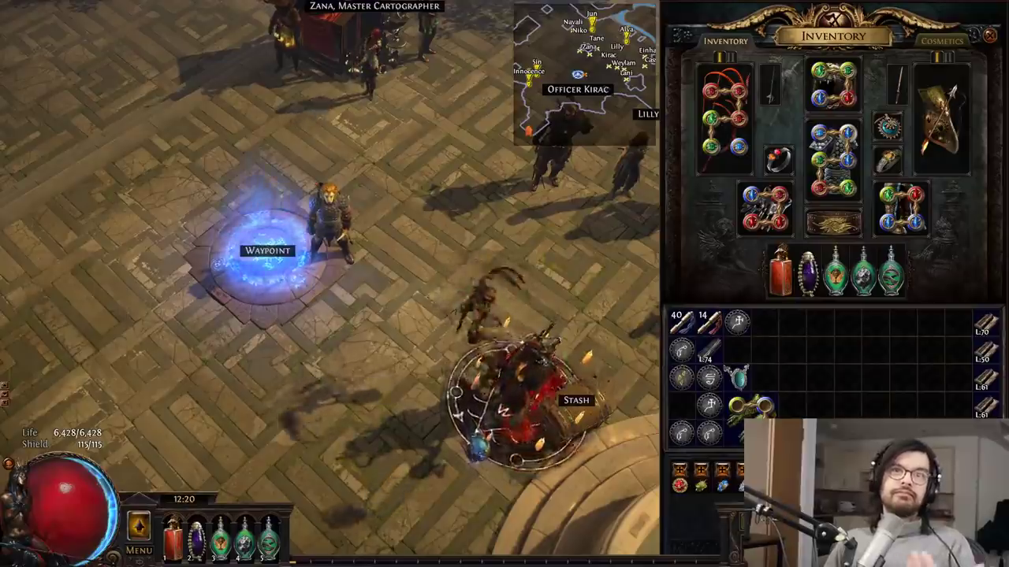